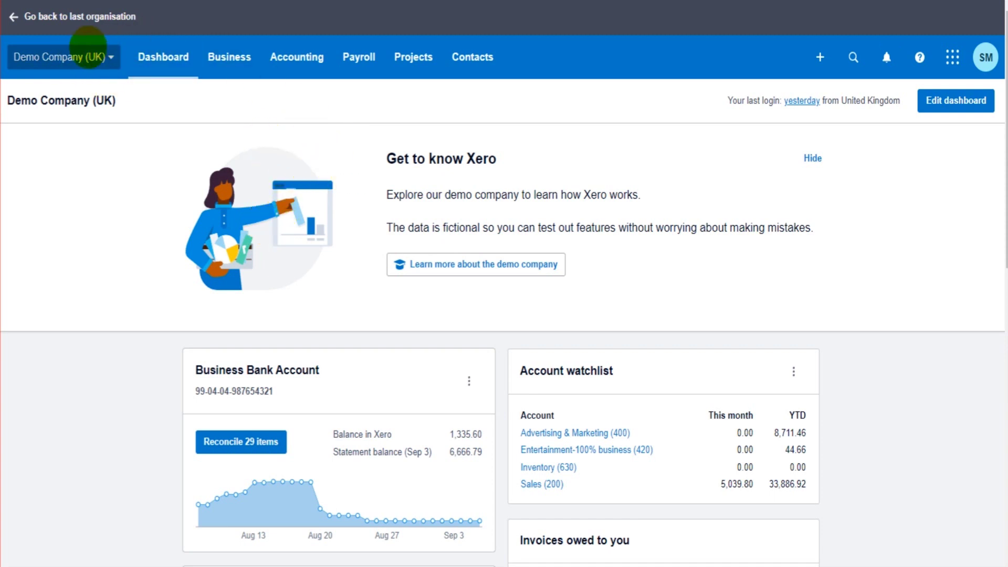
- Open the Demo Company (UK) organisation menu at the top left
click(91, 58)
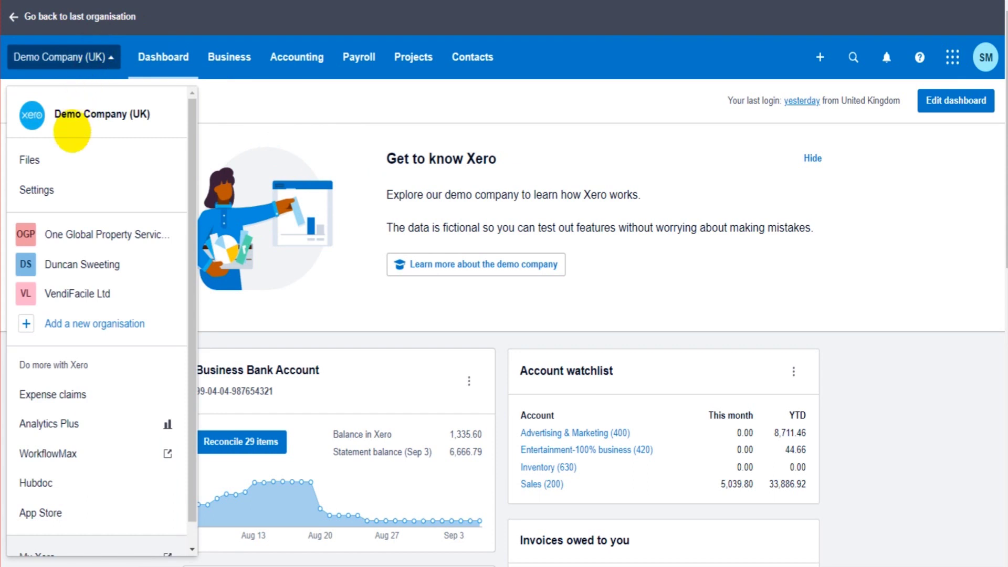
- Go from Settings through advanced settings to Tracking categories, showing the Region category
click(42, 190)
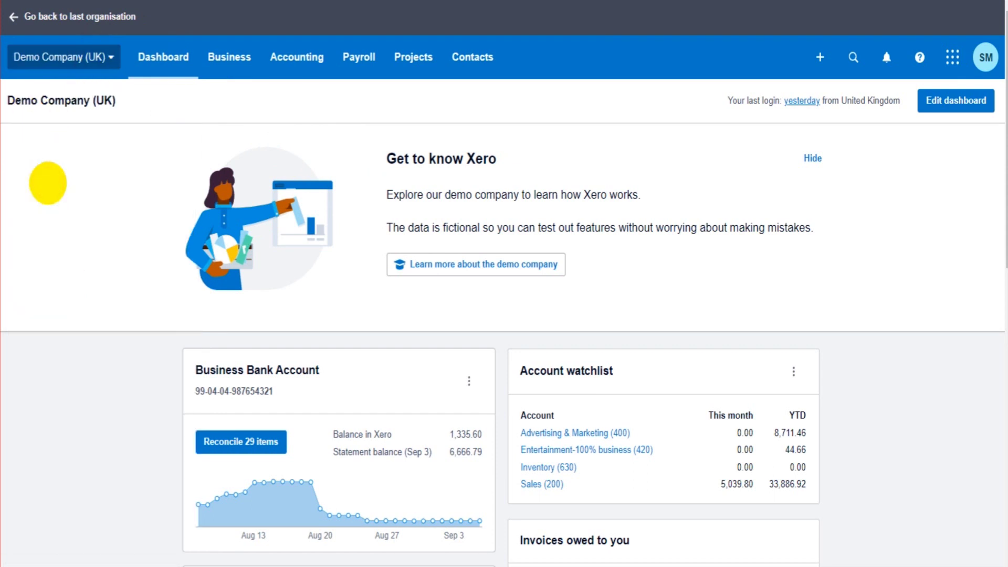
scroll(523, 192, down, 1)
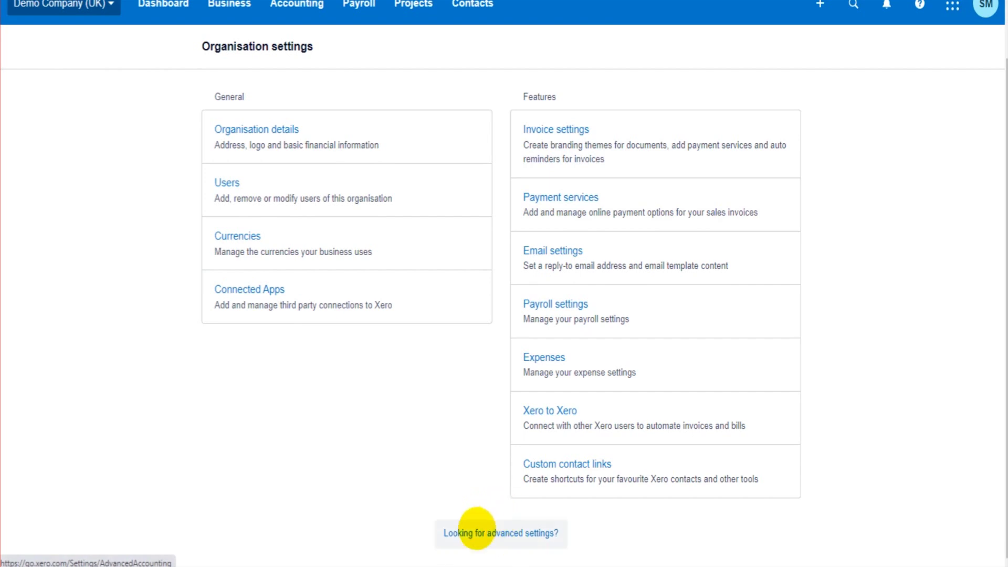
click(493, 532)
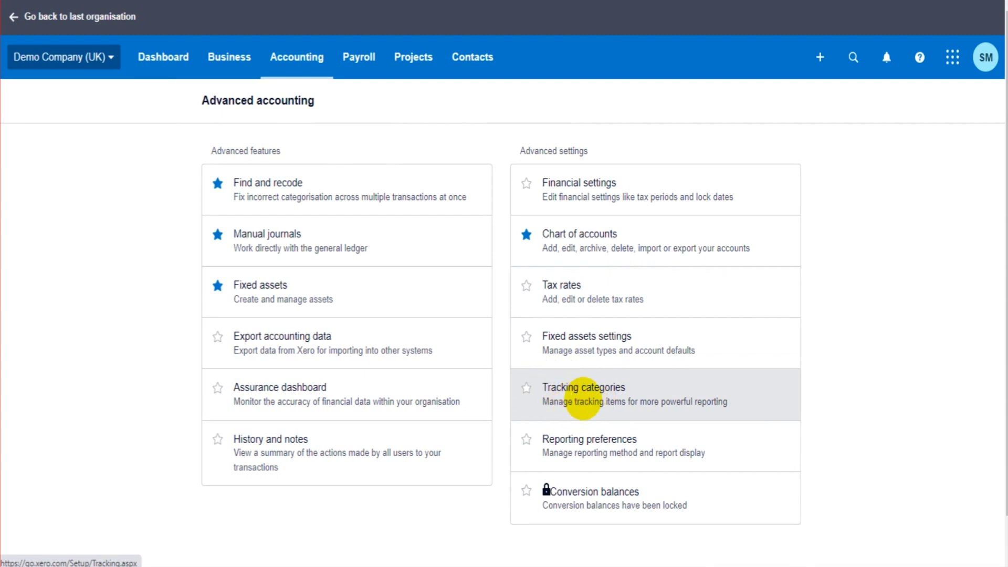
click(582, 402)
scroll(630, 389, down, 1)
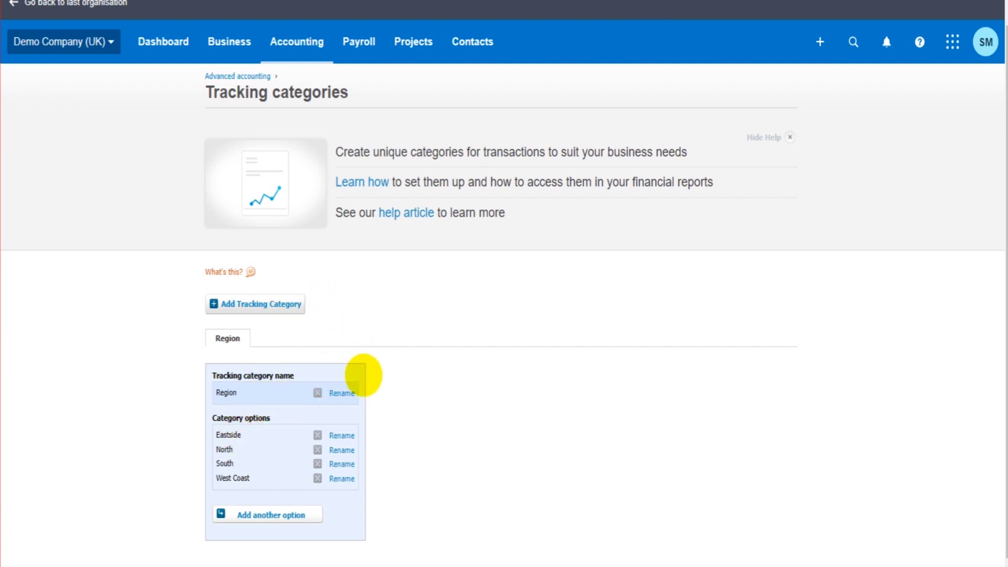
- Add a new tracking category named Shop with London as its first option
click(242, 304)
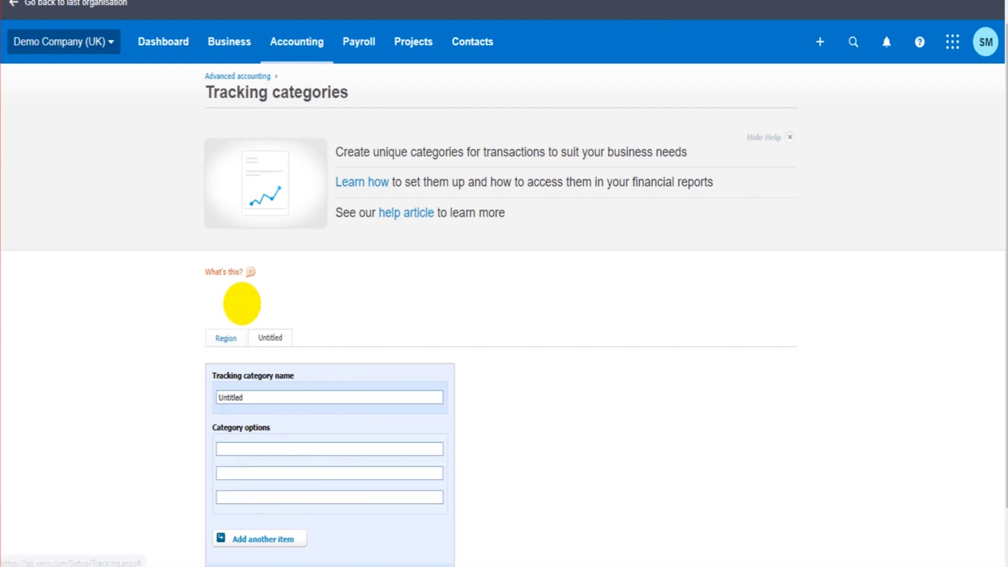
scroll(278, 339, down, 1)
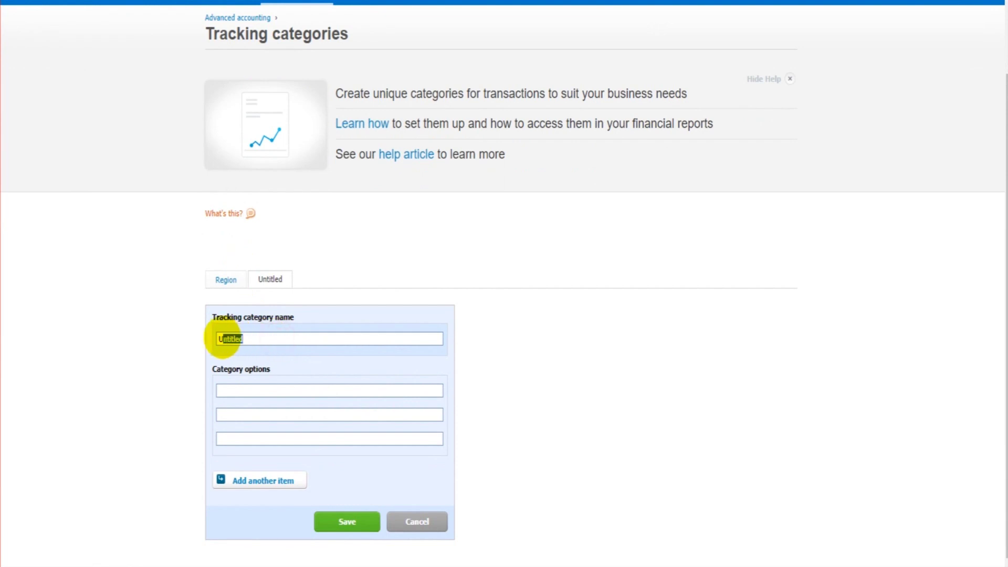
double_click(226, 338)
text(Shop)
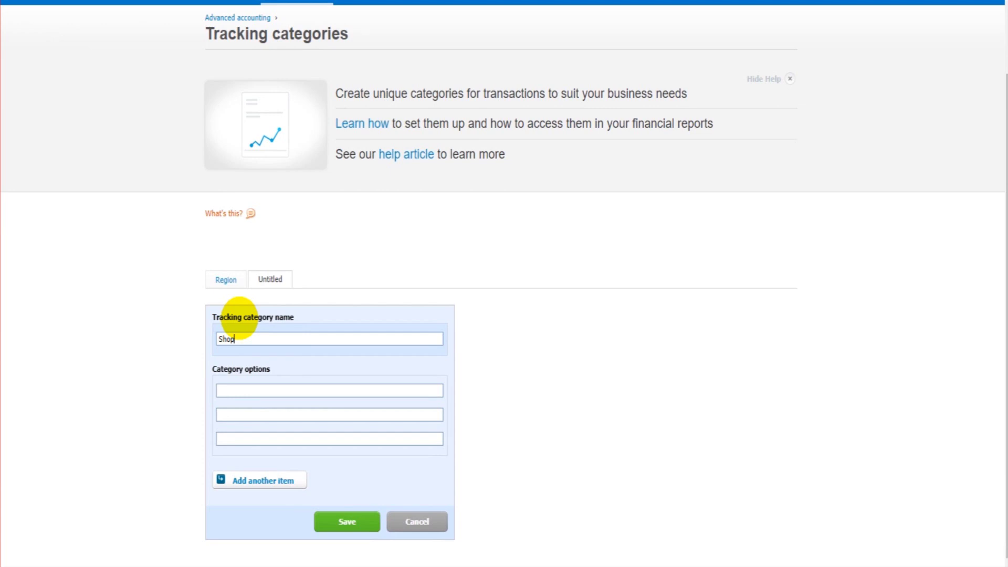
text(London)
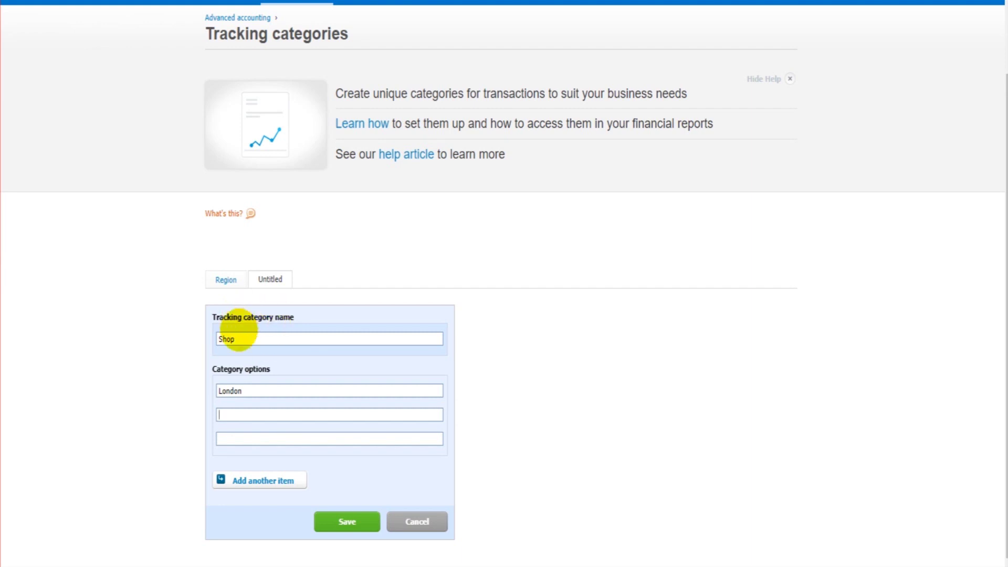
click(253, 339)
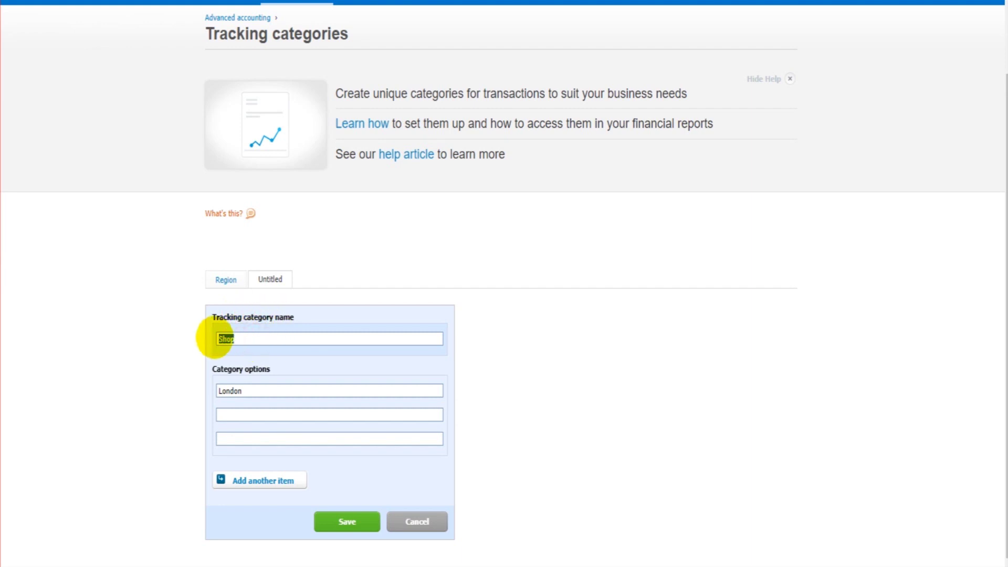
click(232, 334)
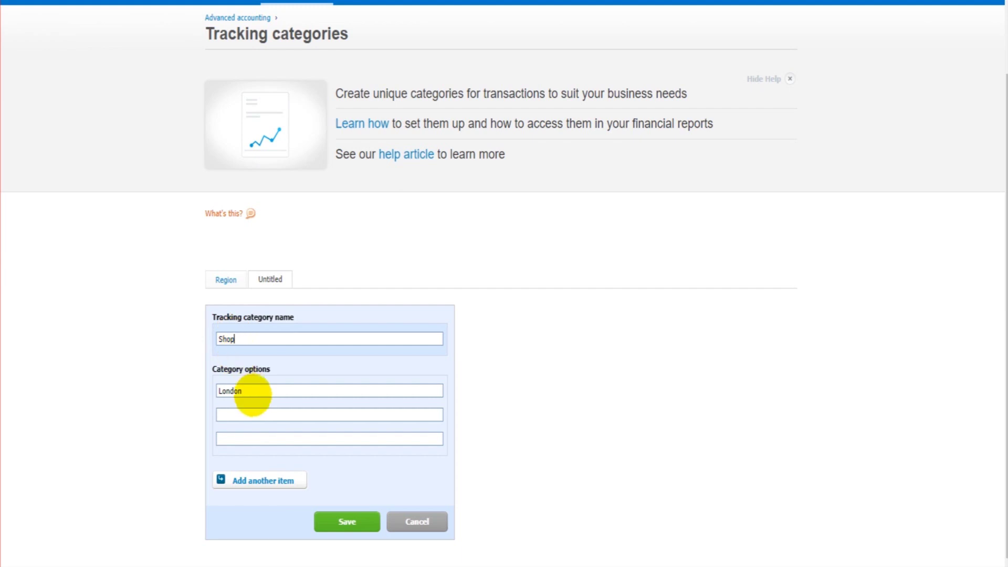
- Add Manchester and New York as Shop options and save the category
click(250, 416)
click(254, 414)
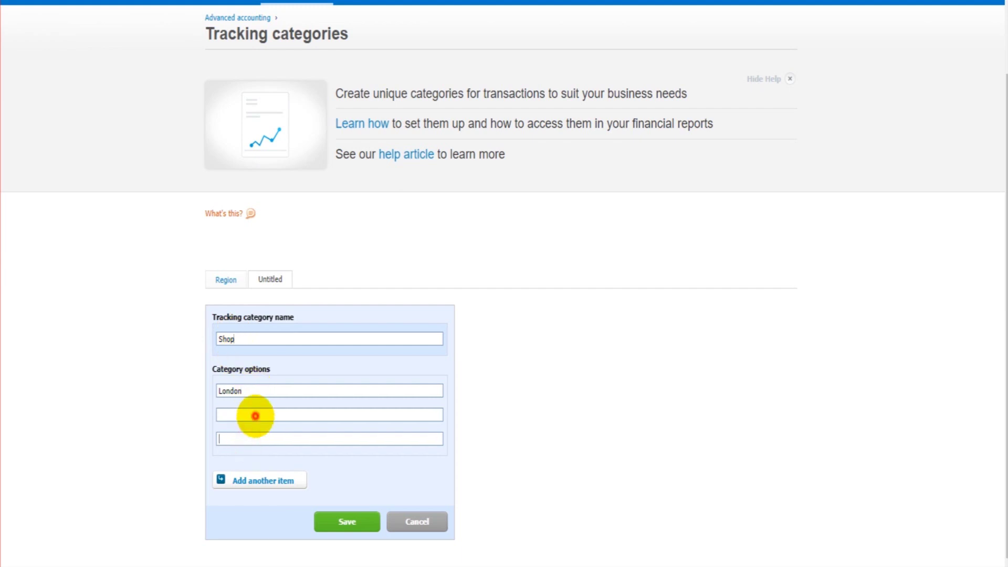
text(Manchester)
key(Tab)
text(New )
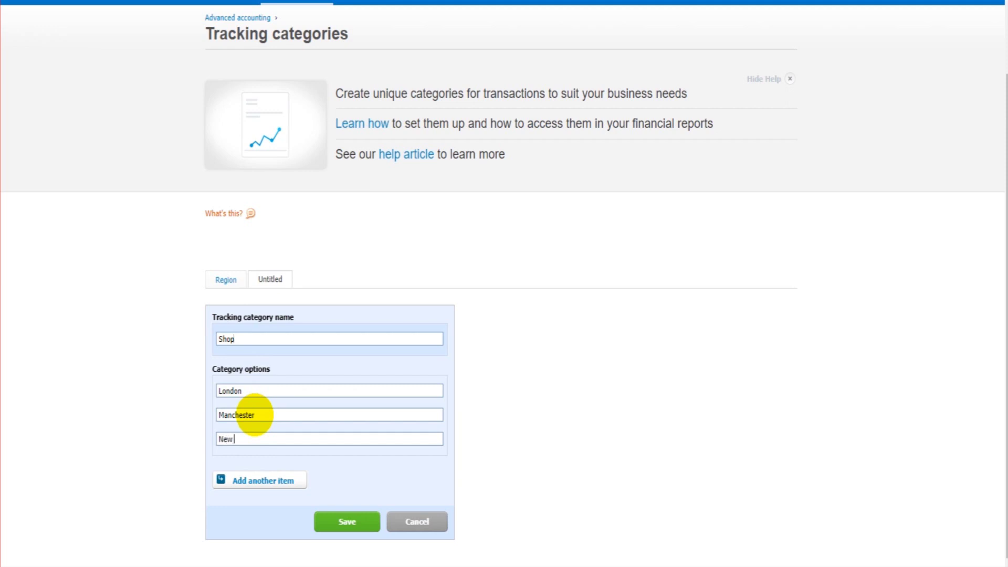
text(York)
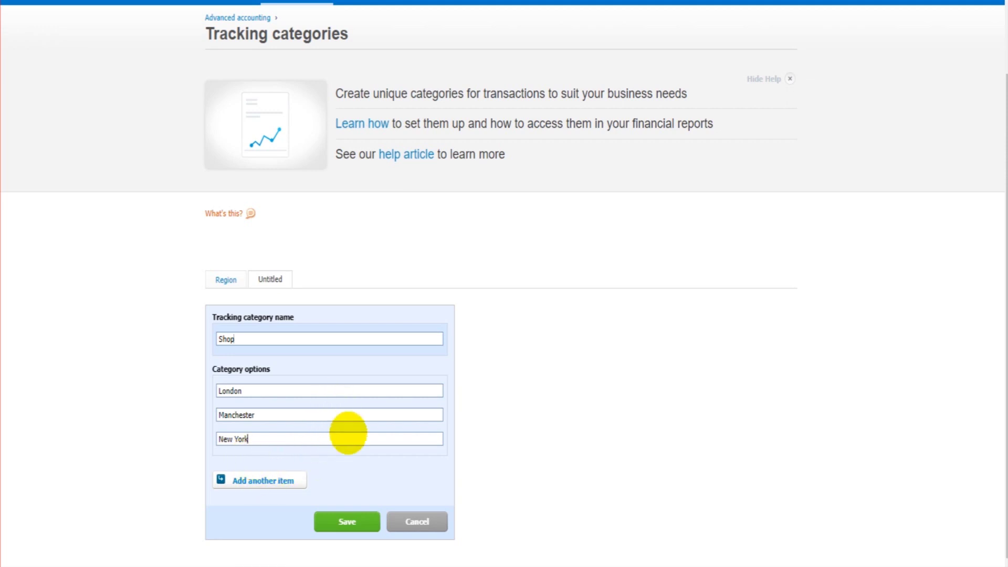
click(349, 520)
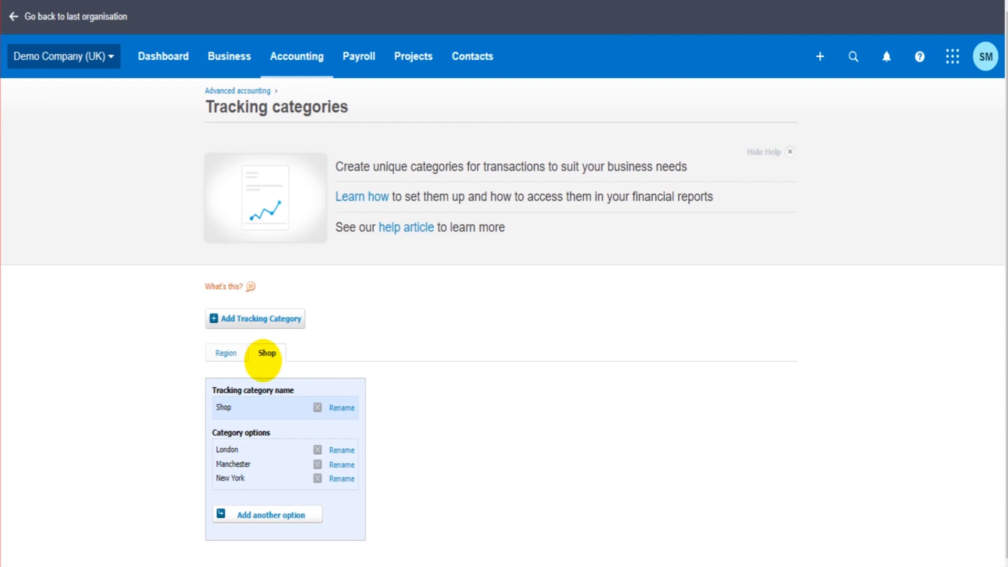
- Check the Region and Shop categories and confirm the limit blocks adding a third category
click(218, 349)
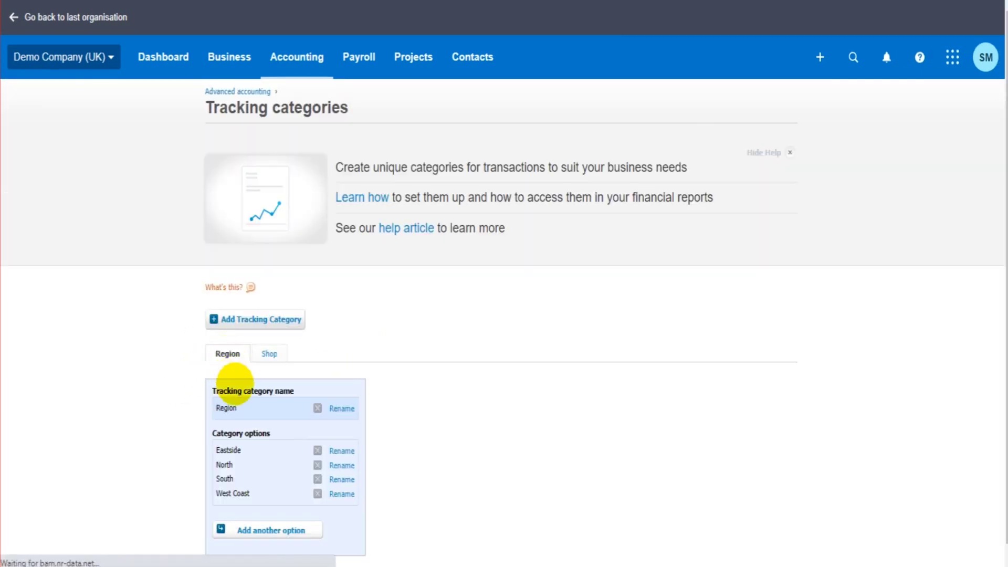
click(267, 354)
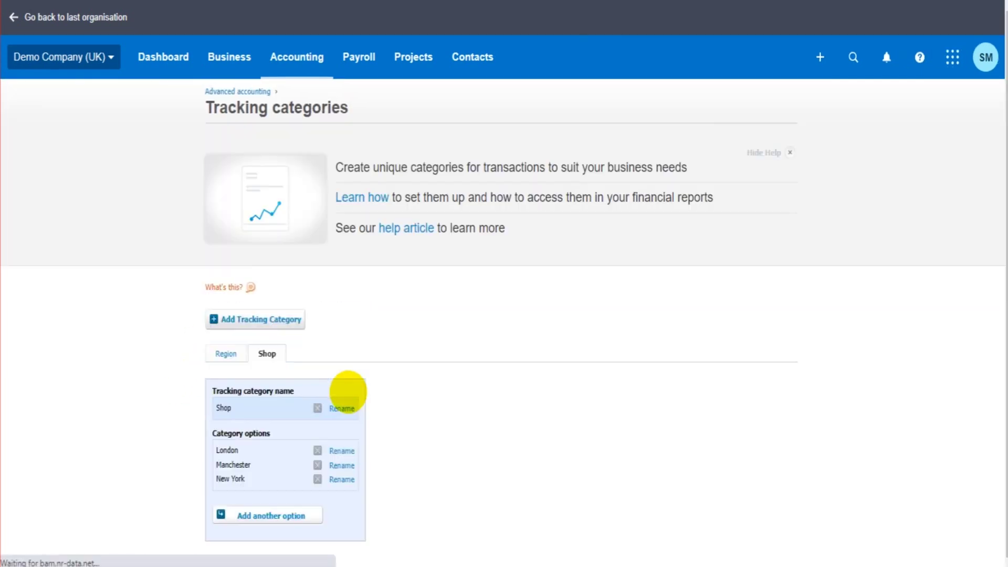
click(261, 318)
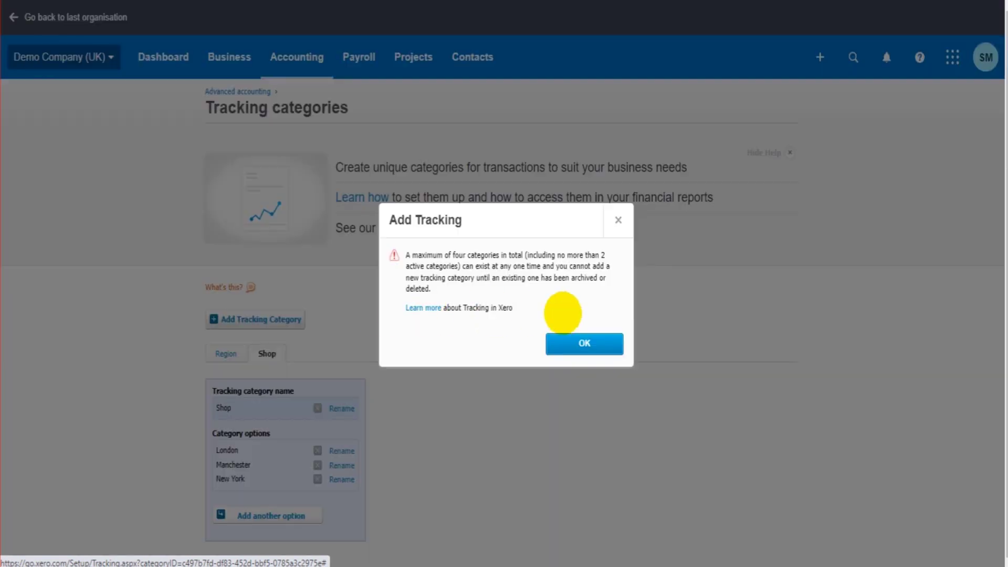
click(617, 219)
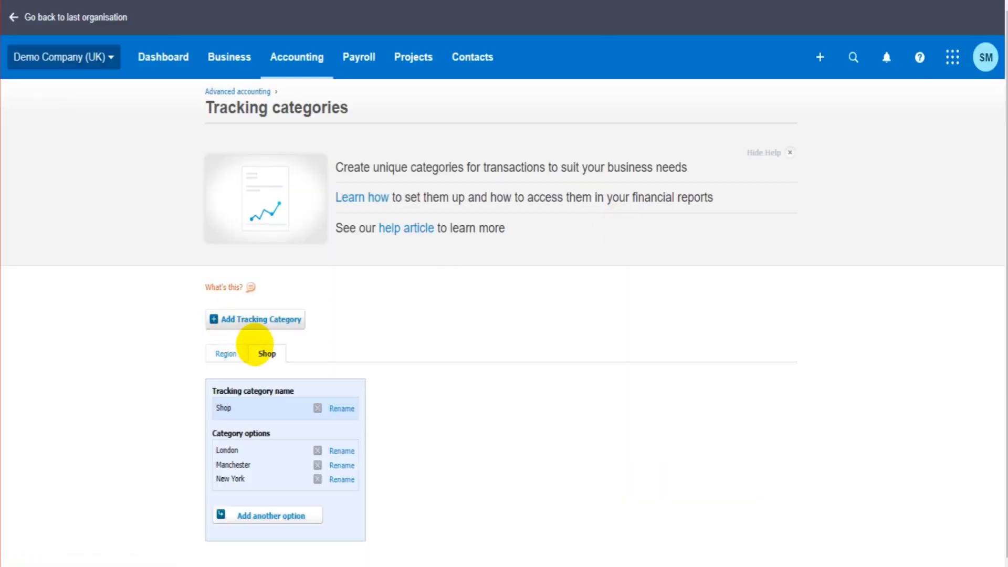
click(237, 318)
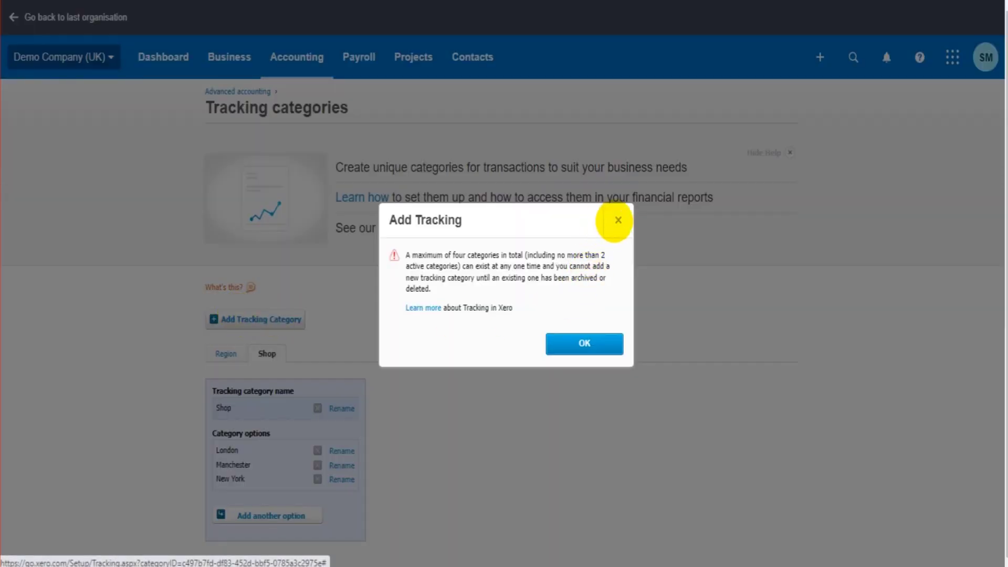
click(618, 220)
click(225, 353)
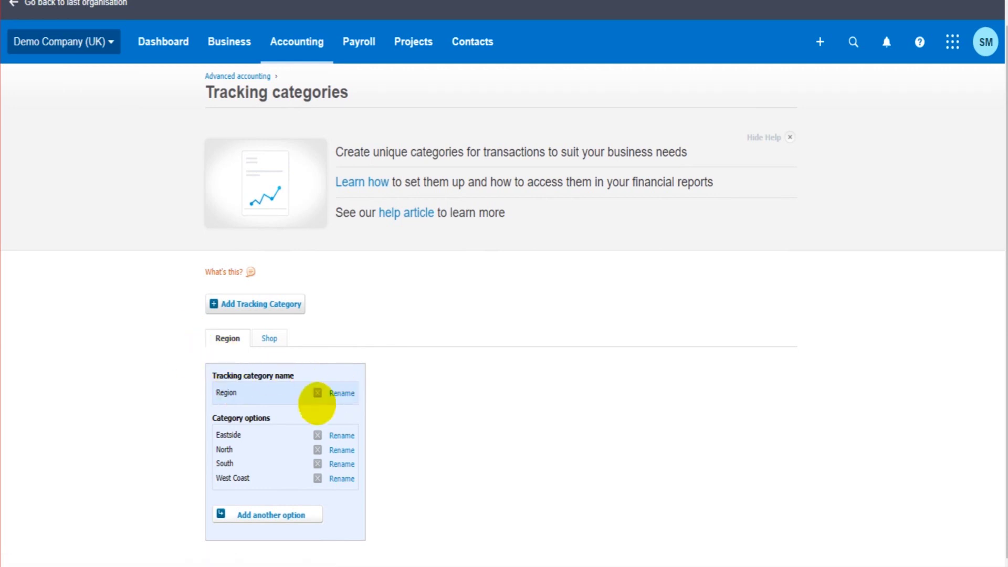
- Rename the Region tracking category to Department
click(341, 393)
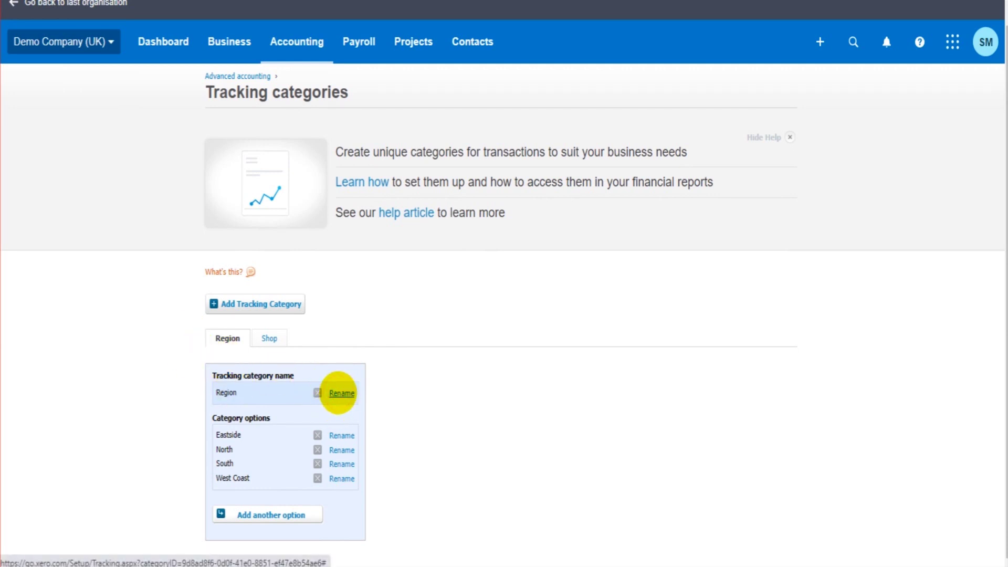
drag(400, 314, 331, 315)
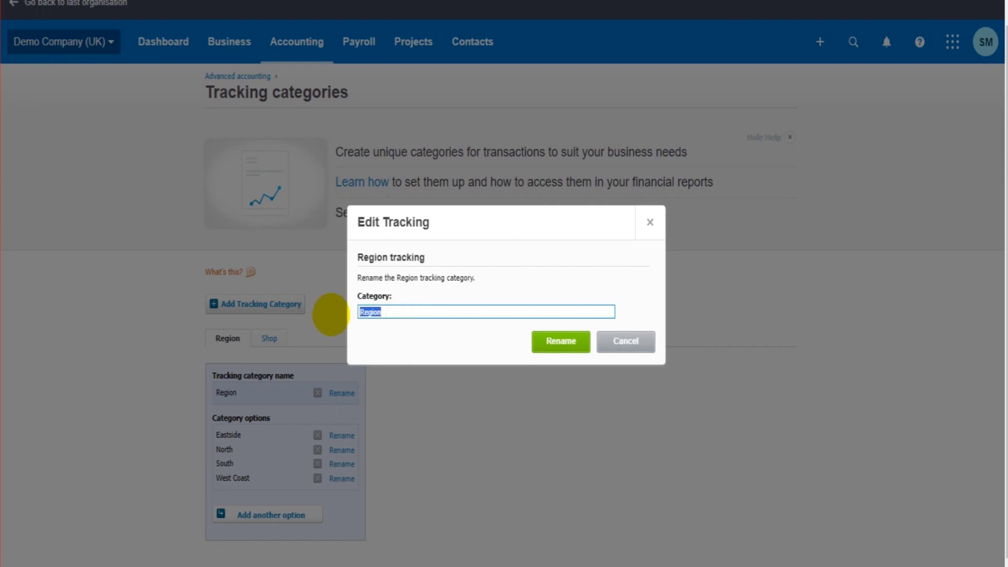
text(Department)
click(567, 347)
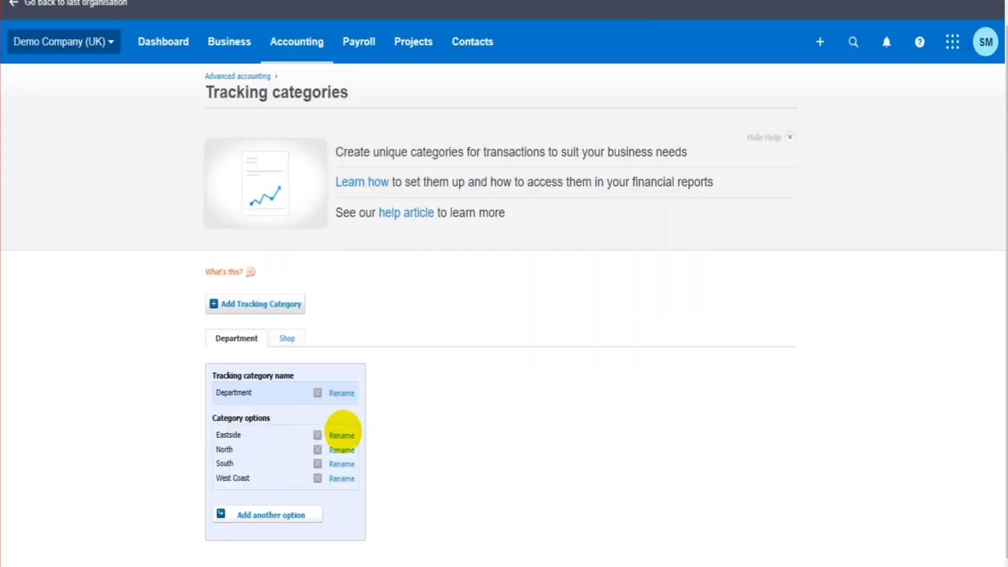
- Rename the Eastside option to Sales and North to Accounts
click(344, 435)
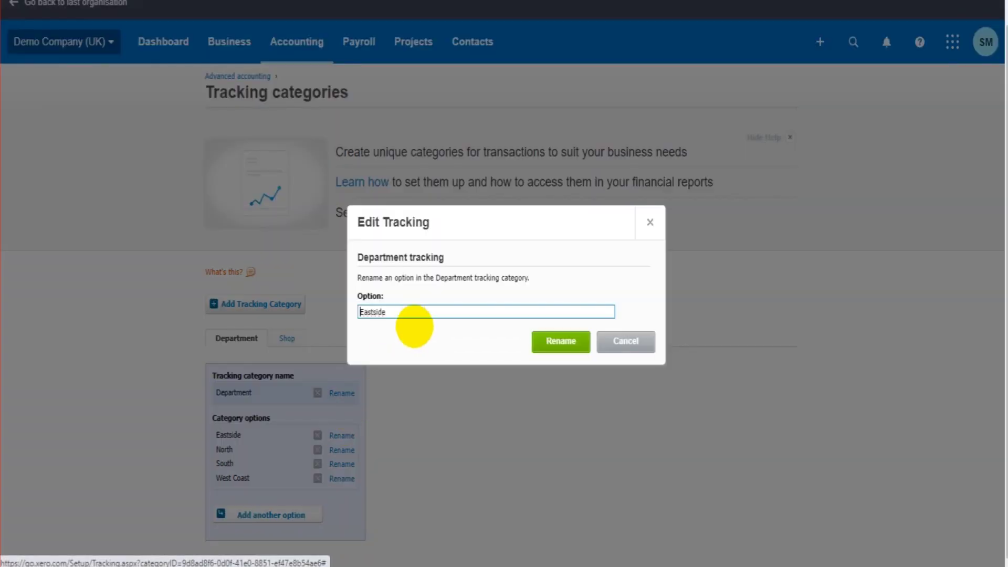
click(410, 317)
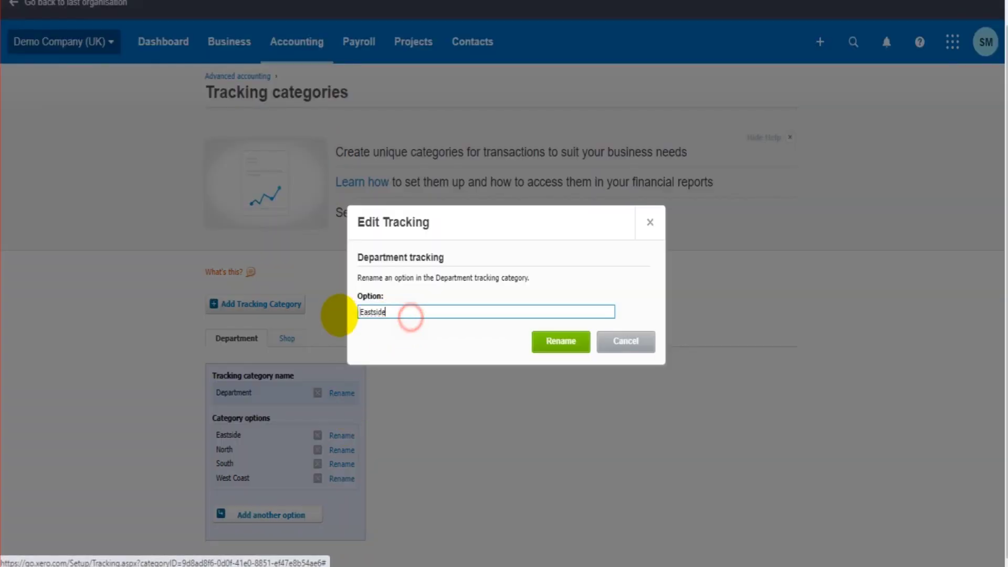
key(ctrl+a)
text(Sales)
click(560, 340)
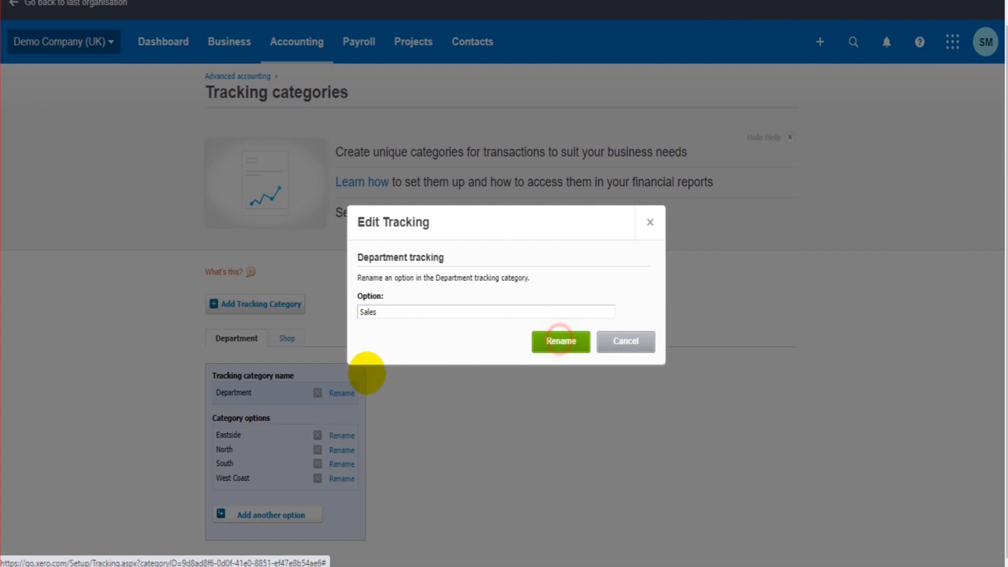
click(340, 436)
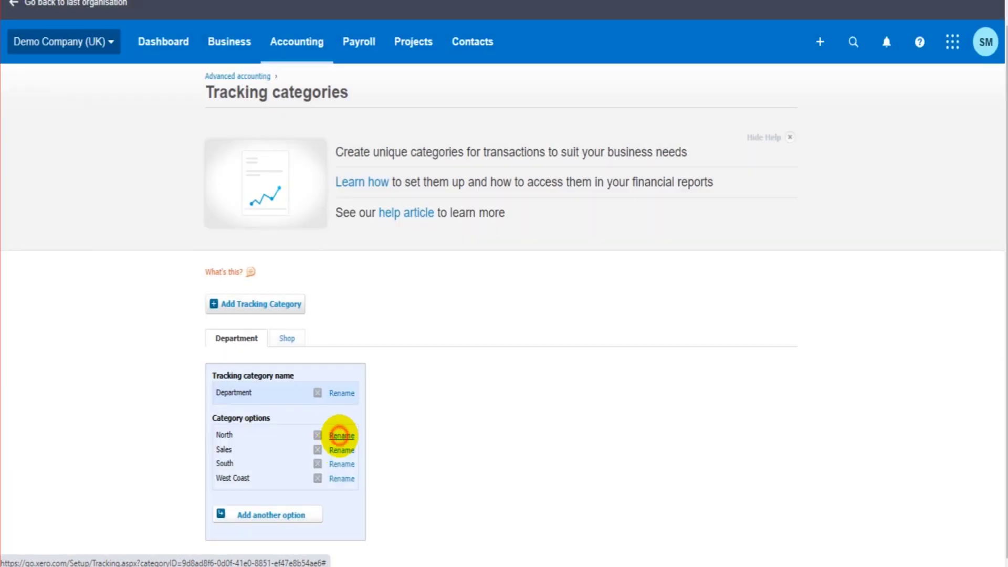
click(423, 310)
key(ctrl+a)
text(Acc)
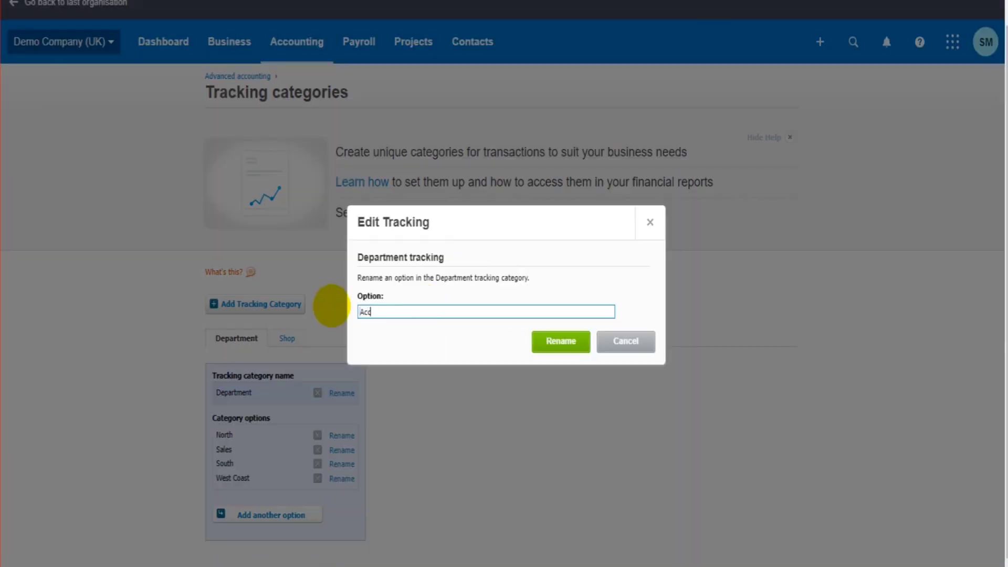
text(ounts)
click(561, 342)
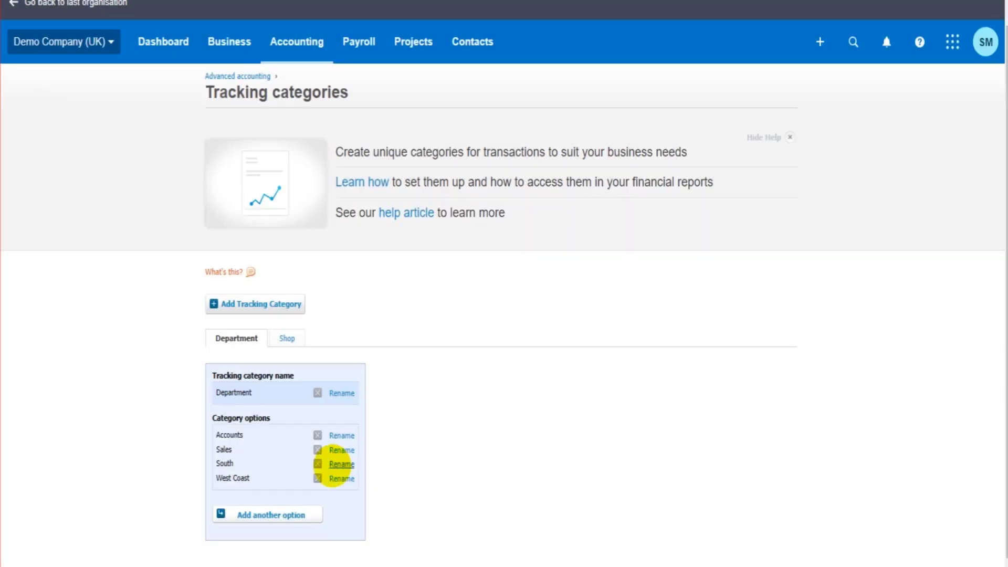
- Rename the South option to Manufaturing and West Coast to Marketing
click(341, 464)
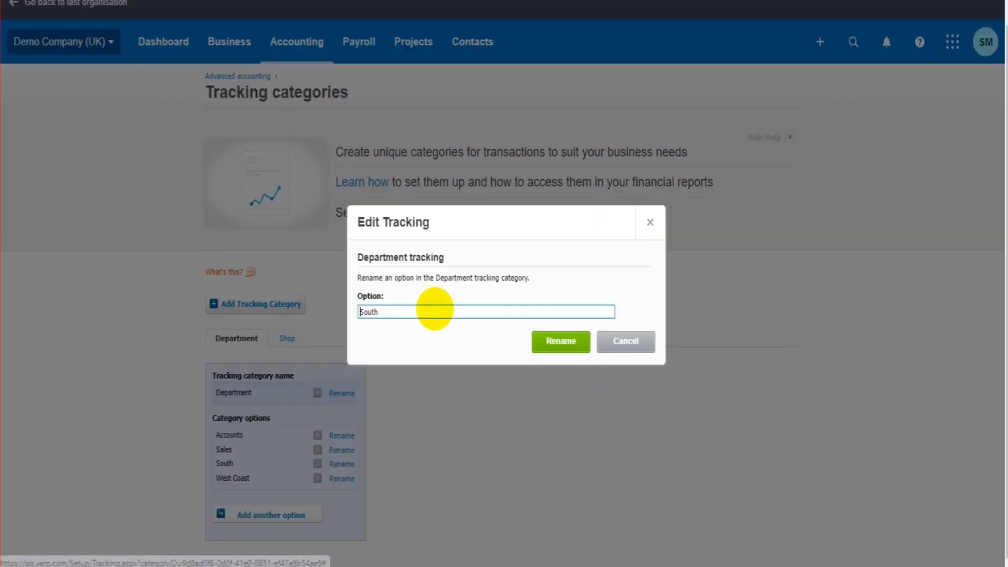
click(425, 317)
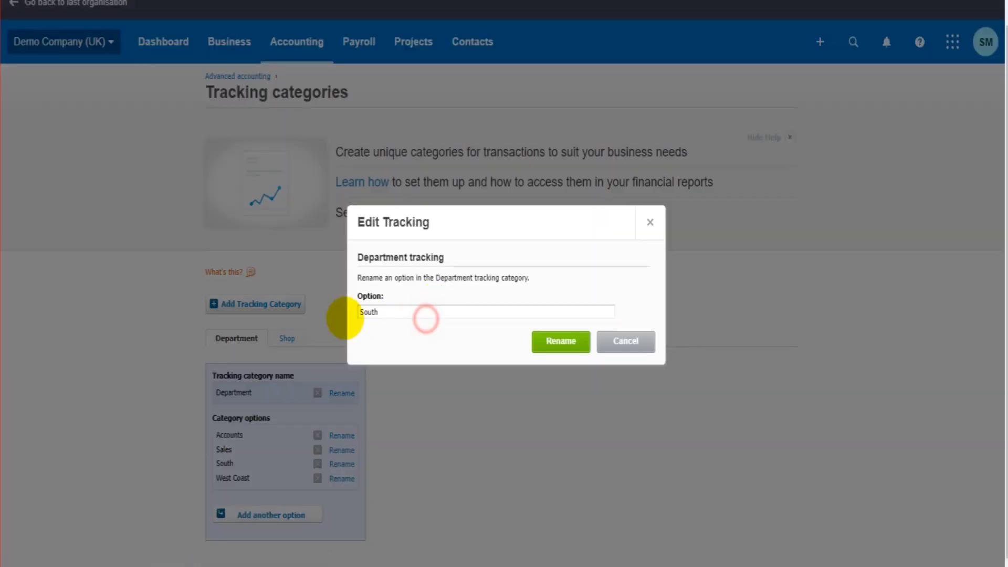
click(396, 312)
key(ctrl+a)
text(N)
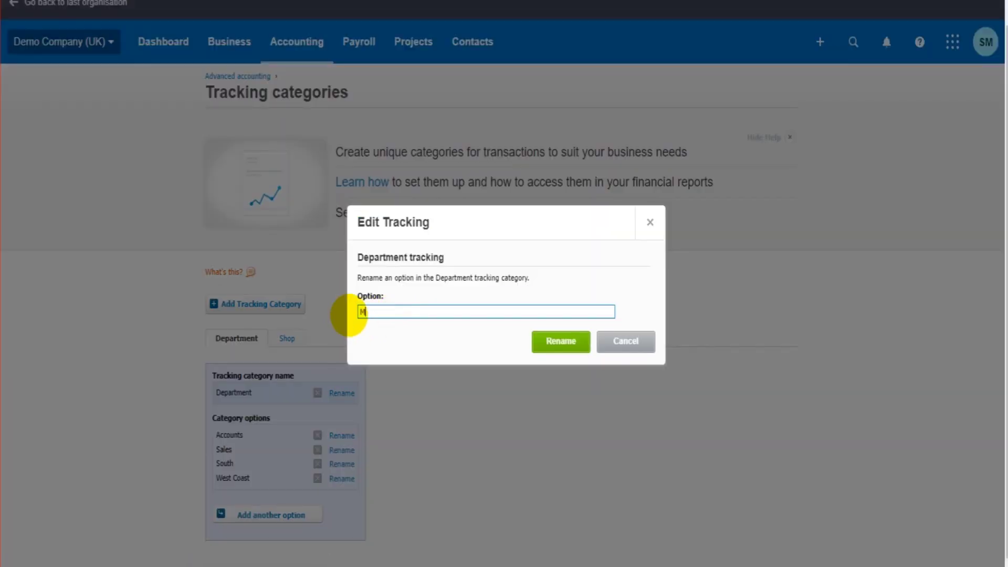
text(anufaturing)
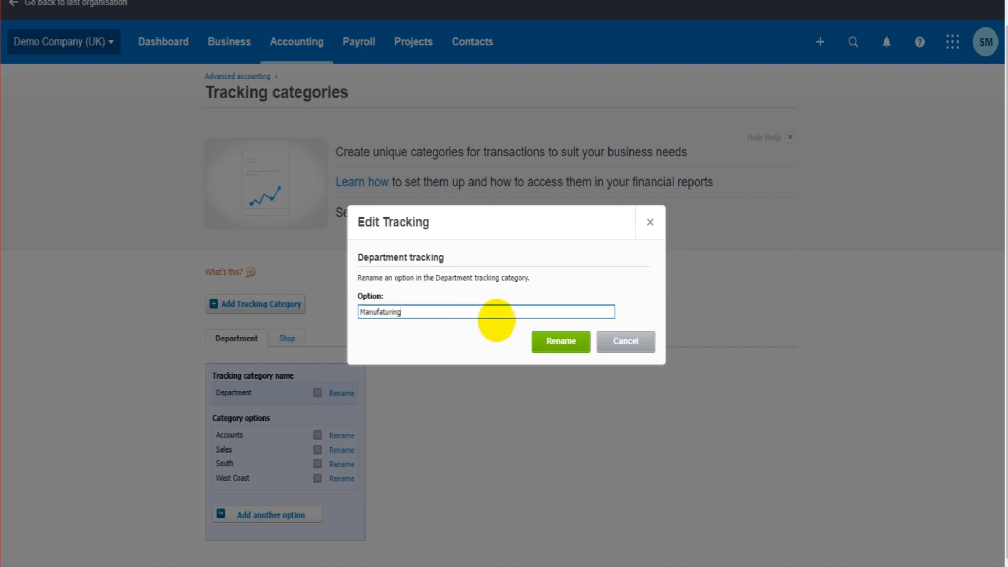
click(583, 339)
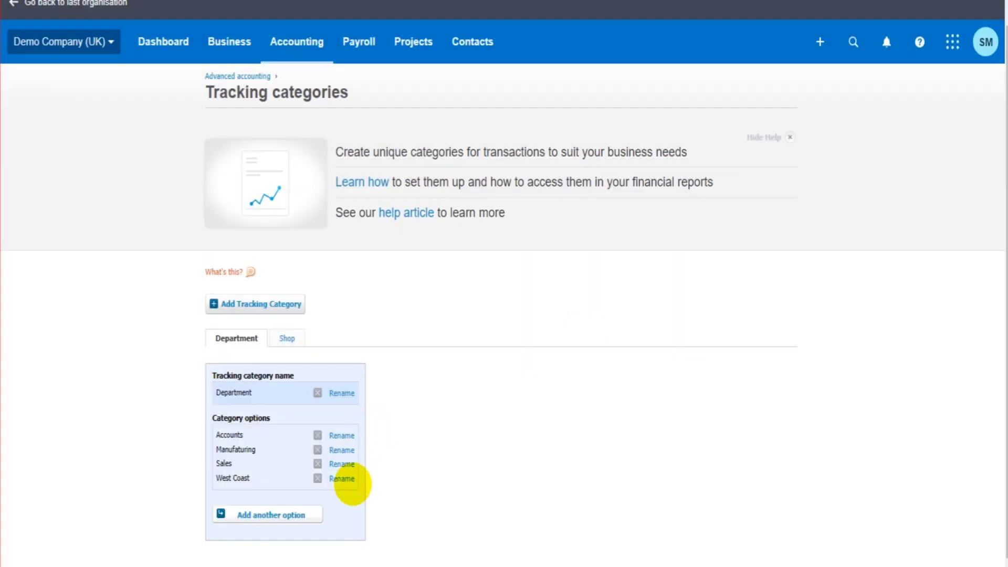
click(341, 478)
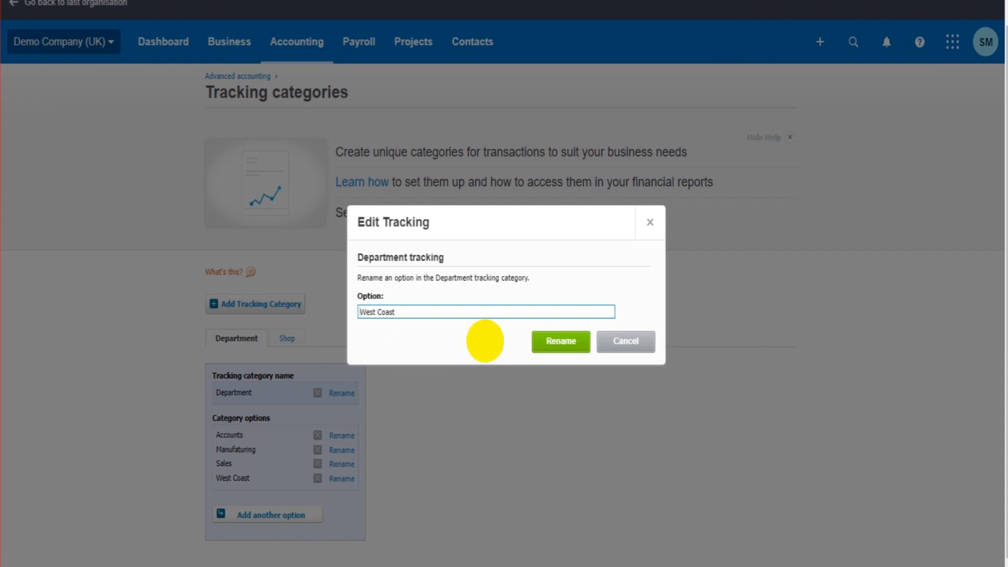
drag(457, 313, 348, 313)
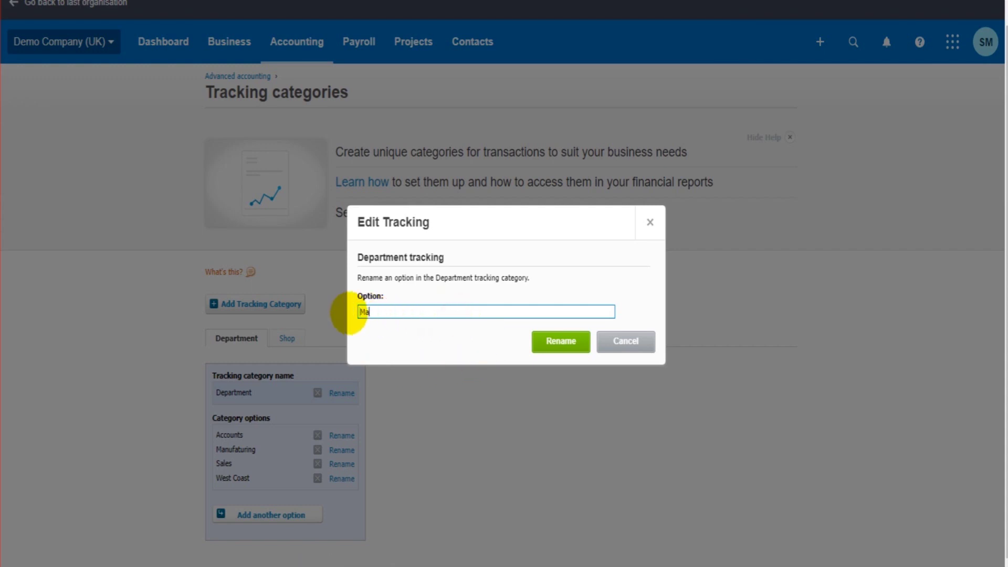
text(ng)
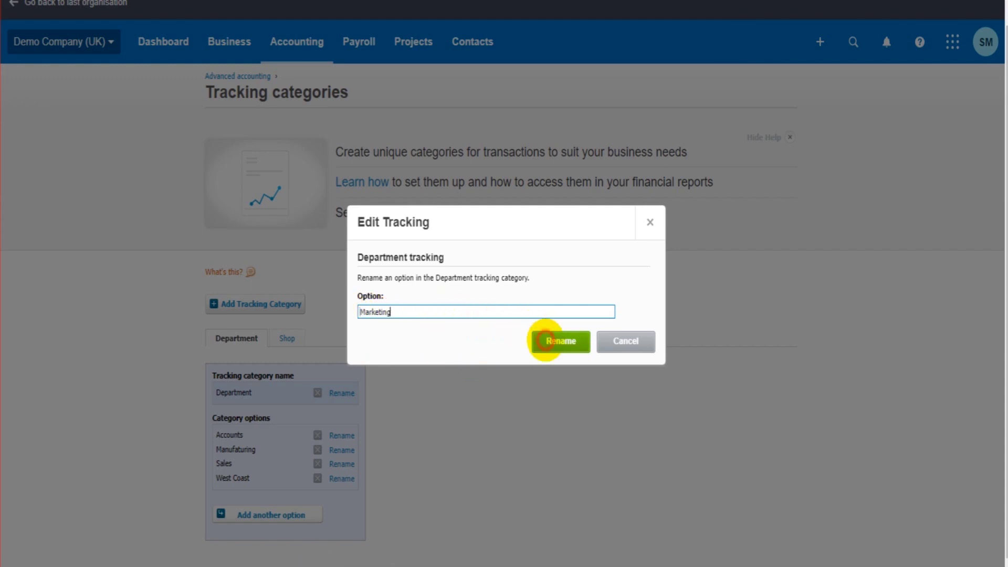
click(545, 340)
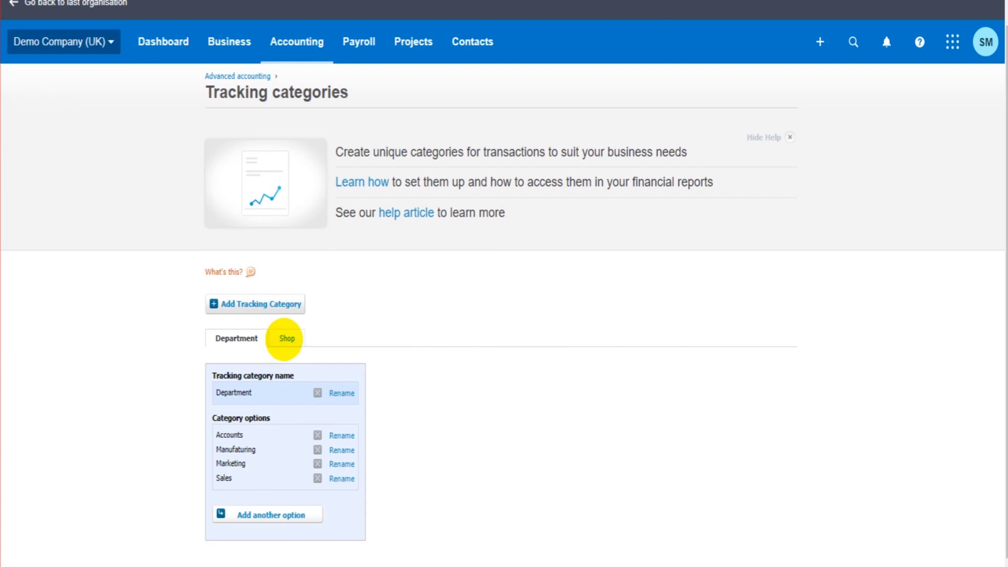
click(284, 338)
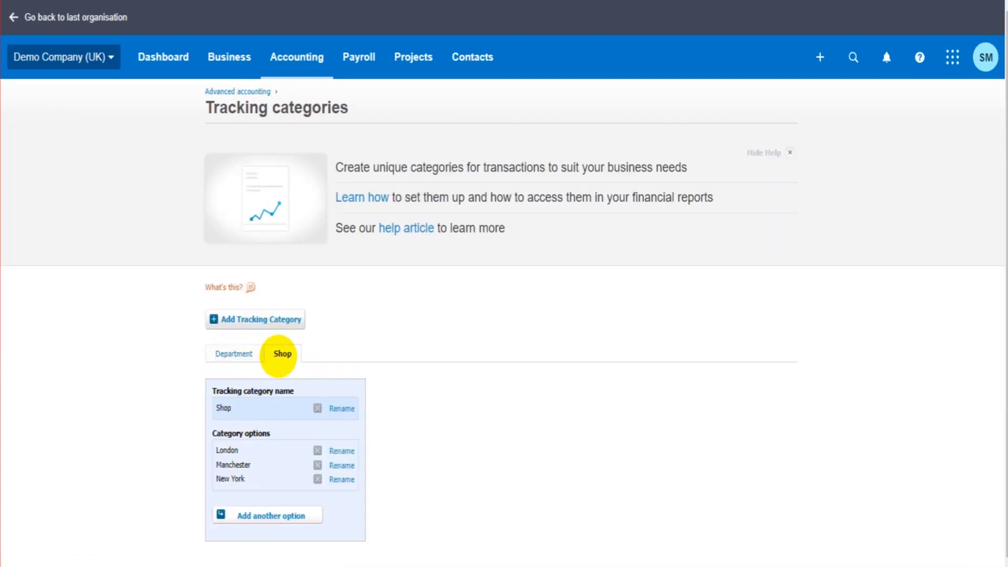
key(alt+Left)
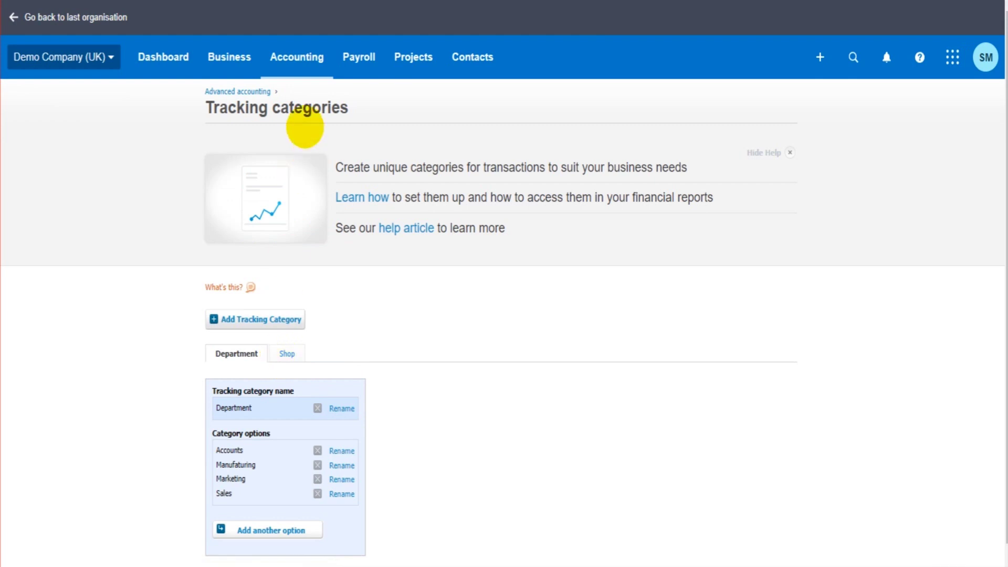
- Start a new Spend Money transaction from the Business Bank Account
click(318, 57)
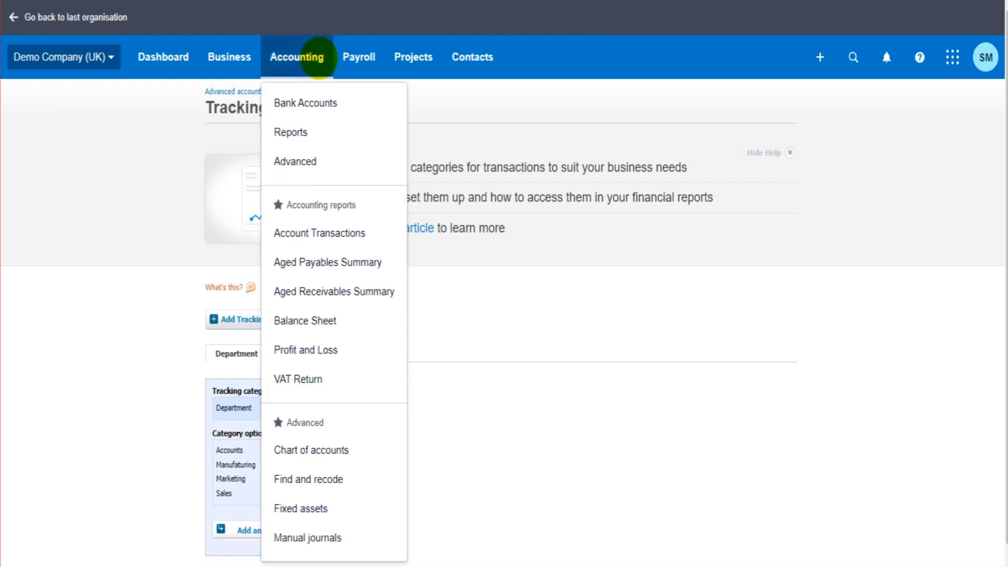
click(319, 101)
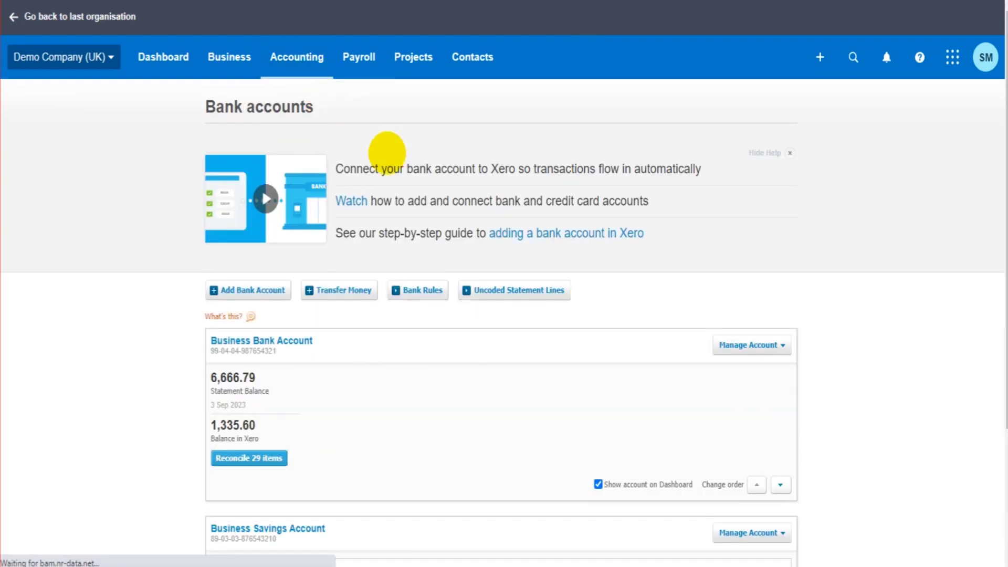
click(753, 344)
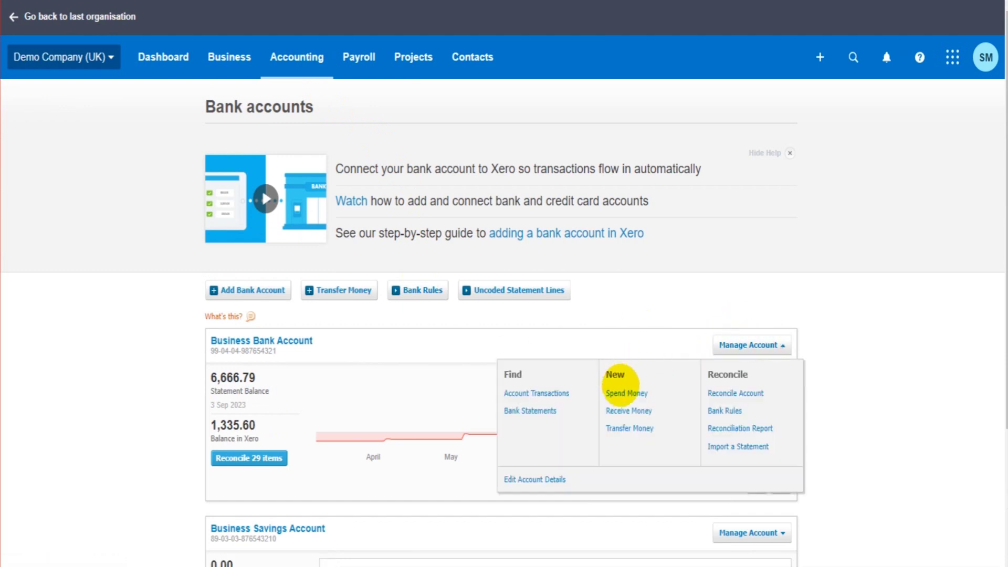
click(632, 394)
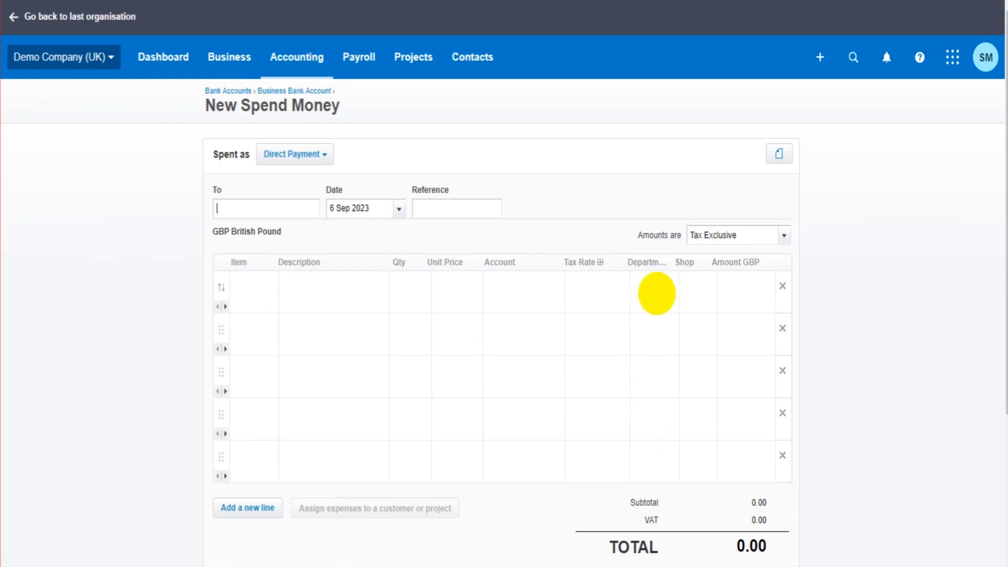
- Set the first line's Shop to London, leaving Department empty
click(531, 291)
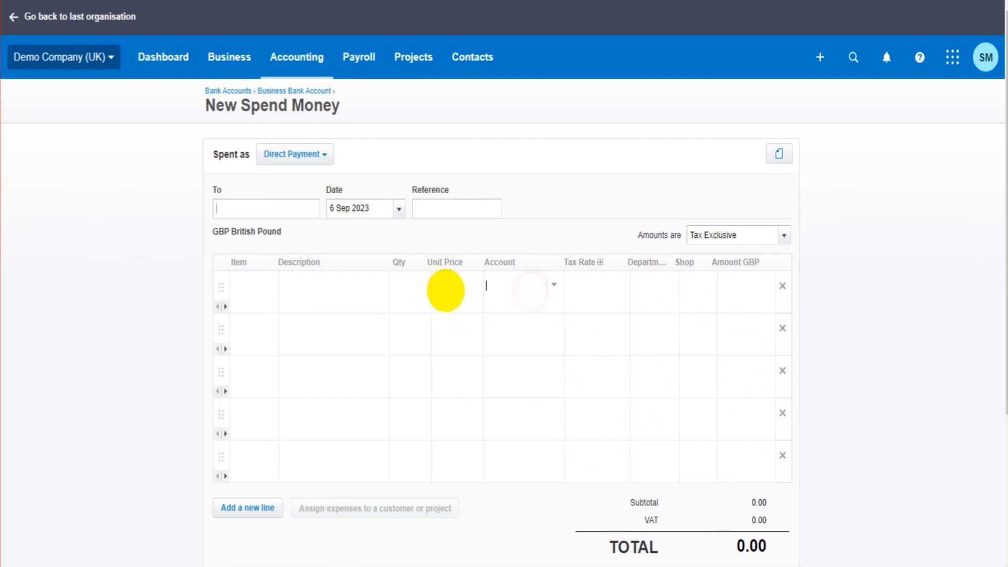
click(662, 288)
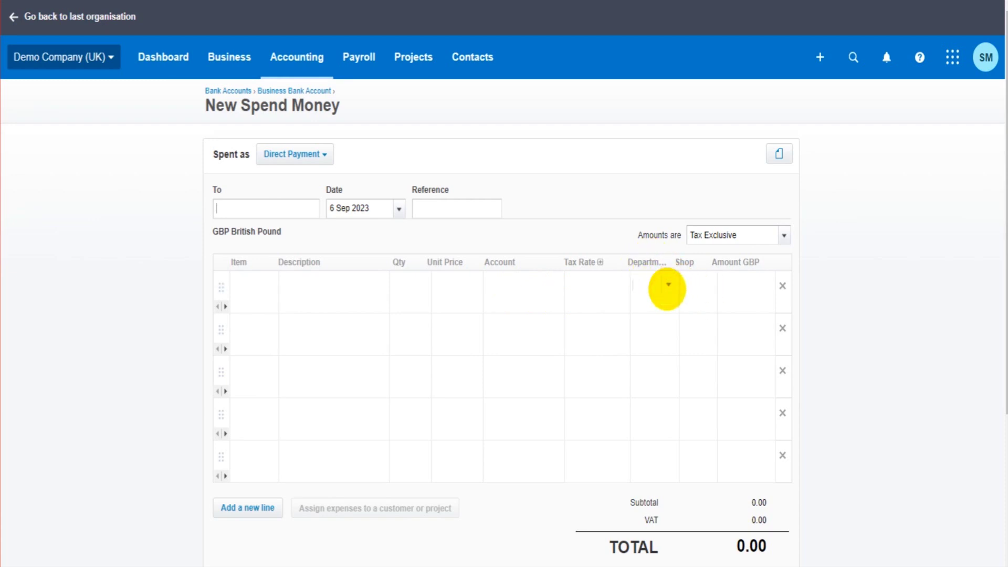
click(667, 286)
click(582, 314)
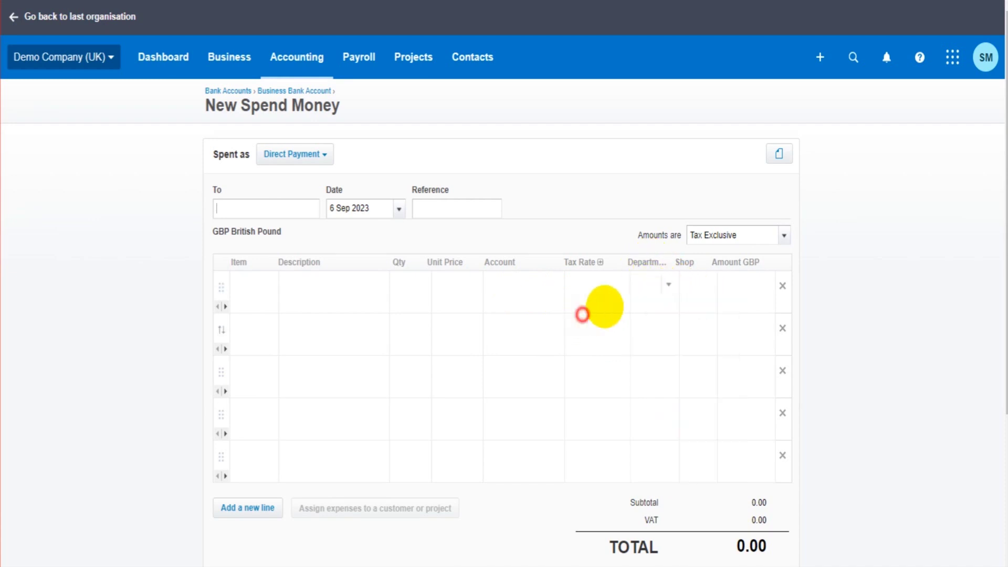
click(693, 288)
click(707, 284)
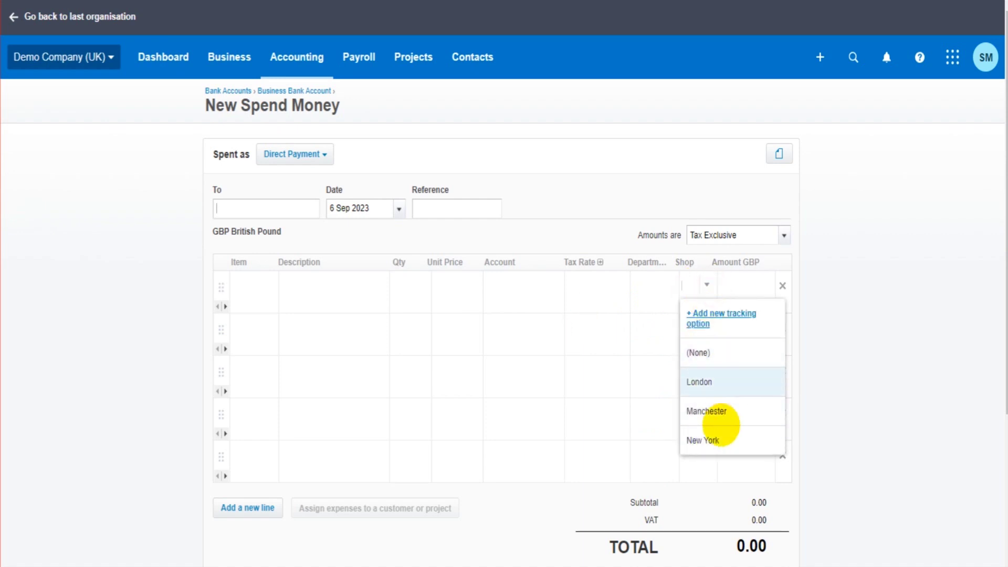
click(698, 382)
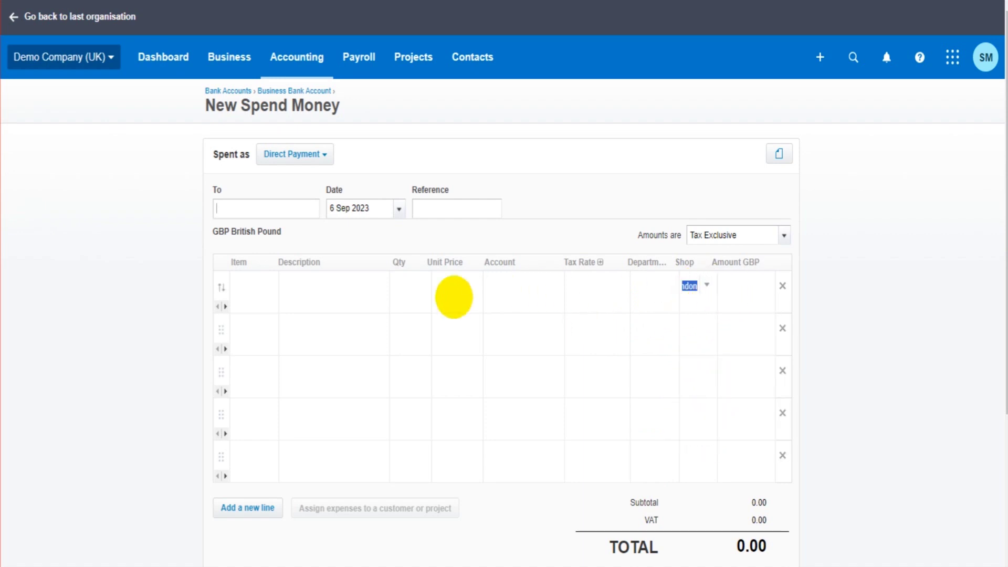
click(304, 281)
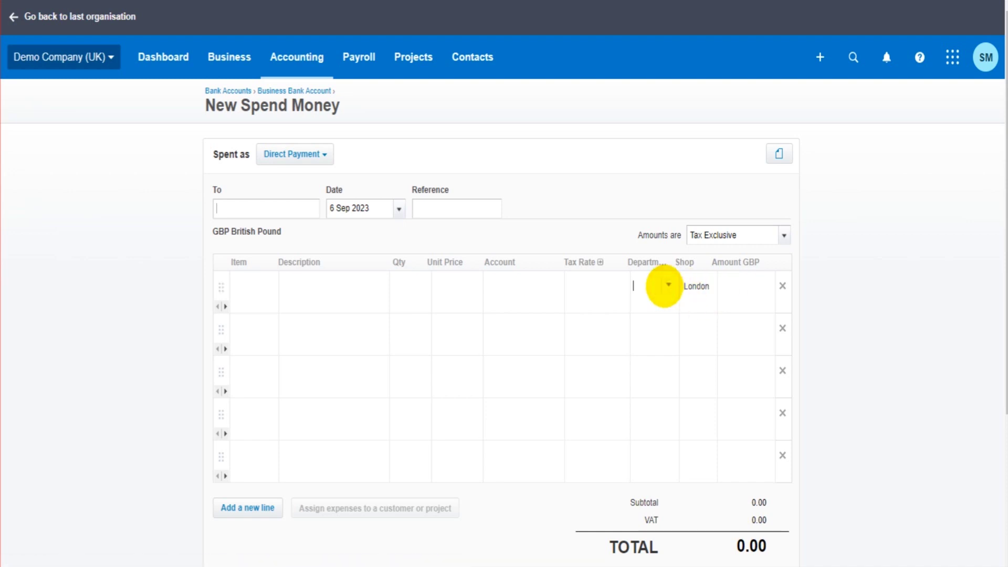
click(285, 57)
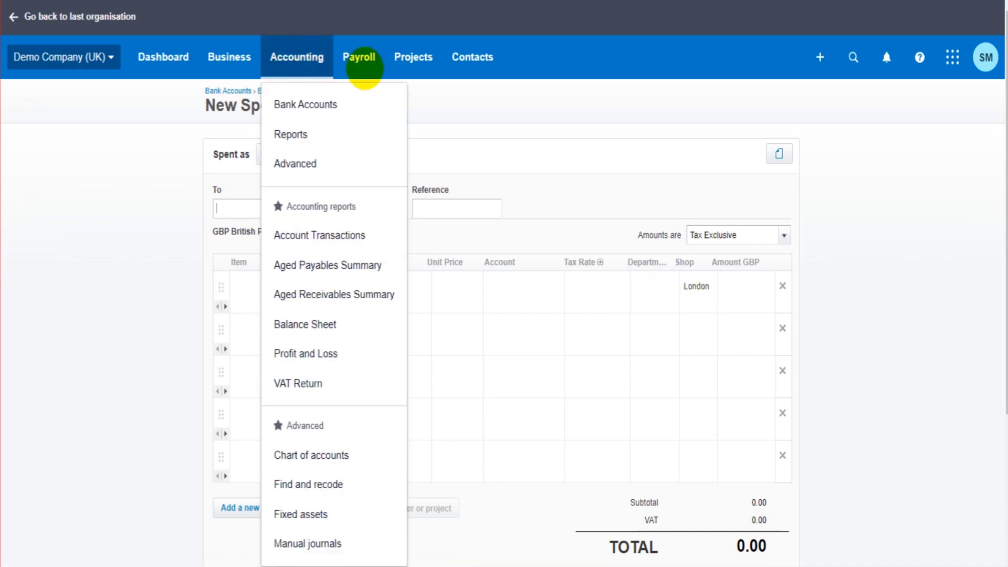
- Start a Receive Money transaction from the Business Bank Account to check its tracking columns
click(329, 104)
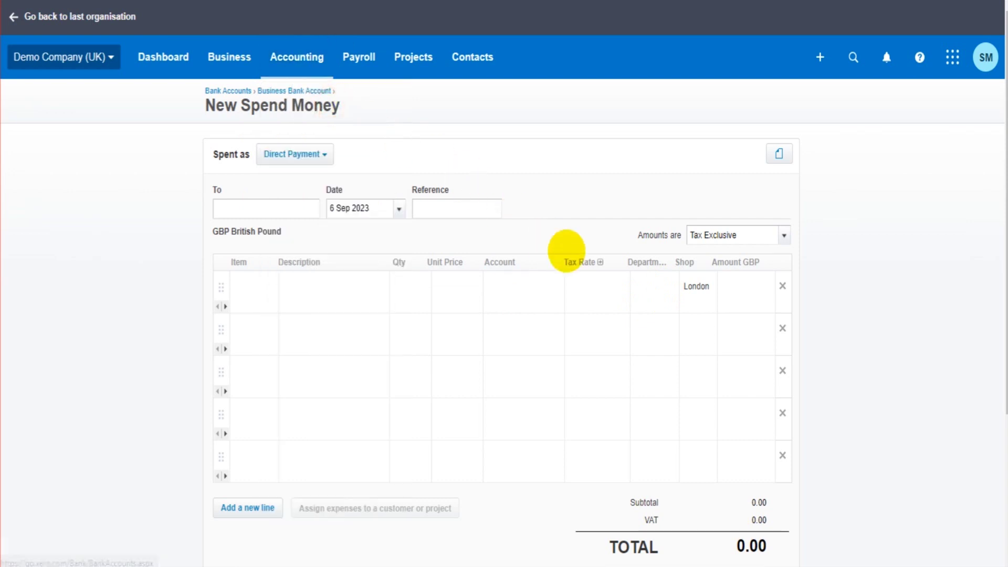
click(752, 345)
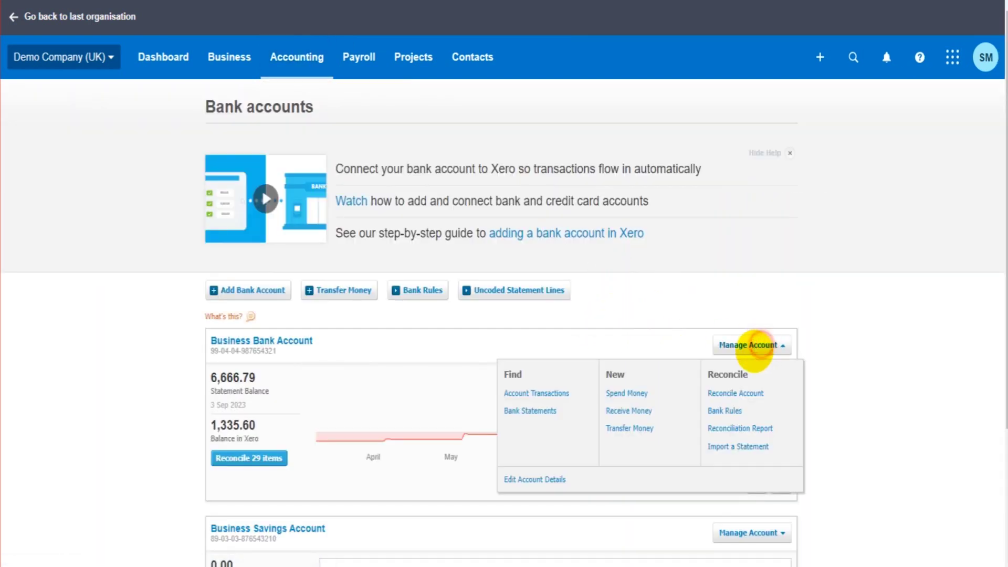
click(634, 412)
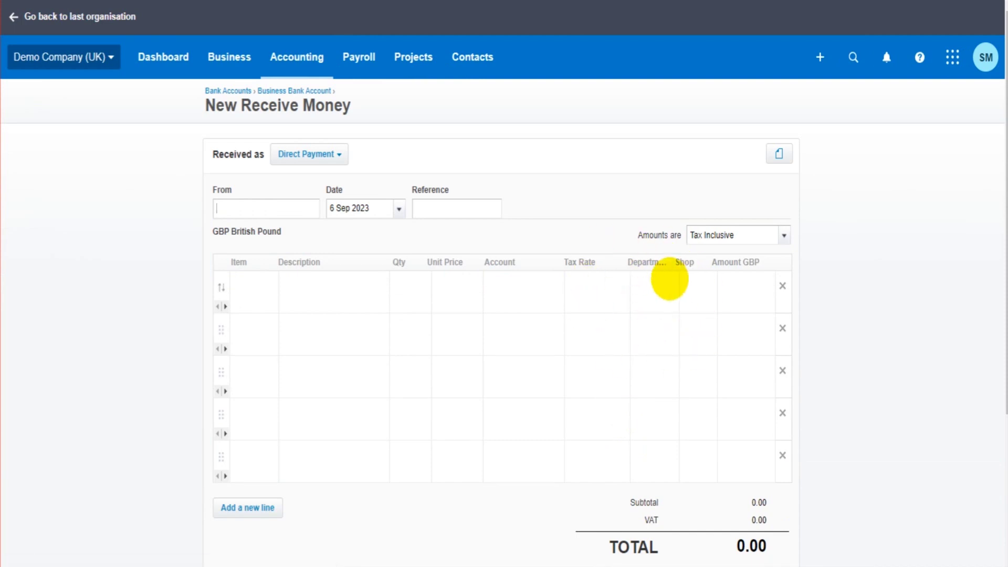
- Open the 24 Locks contact and start a new bill from it
click(475, 57)
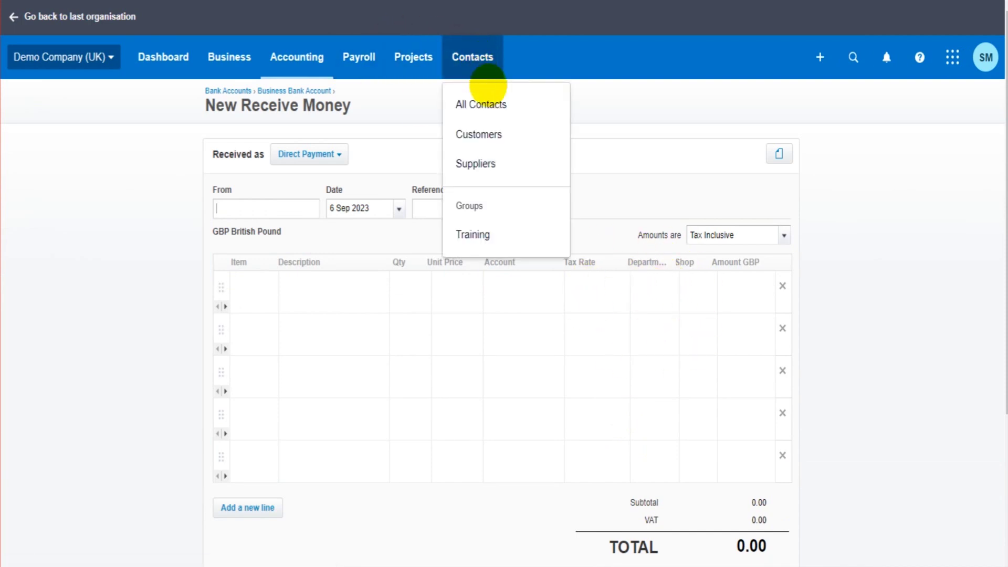
click(487, 103)
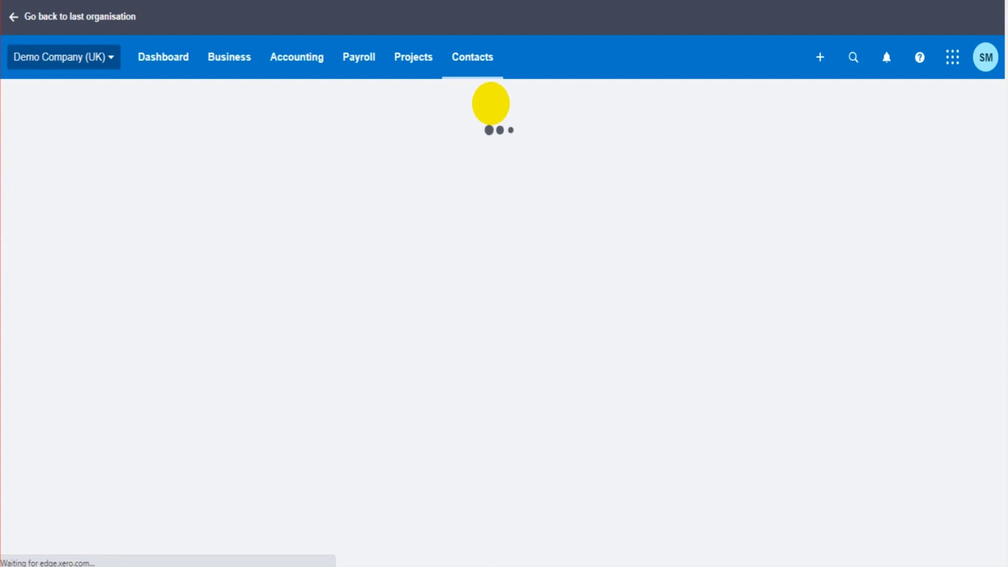
scroll(315, 262, down, 4)
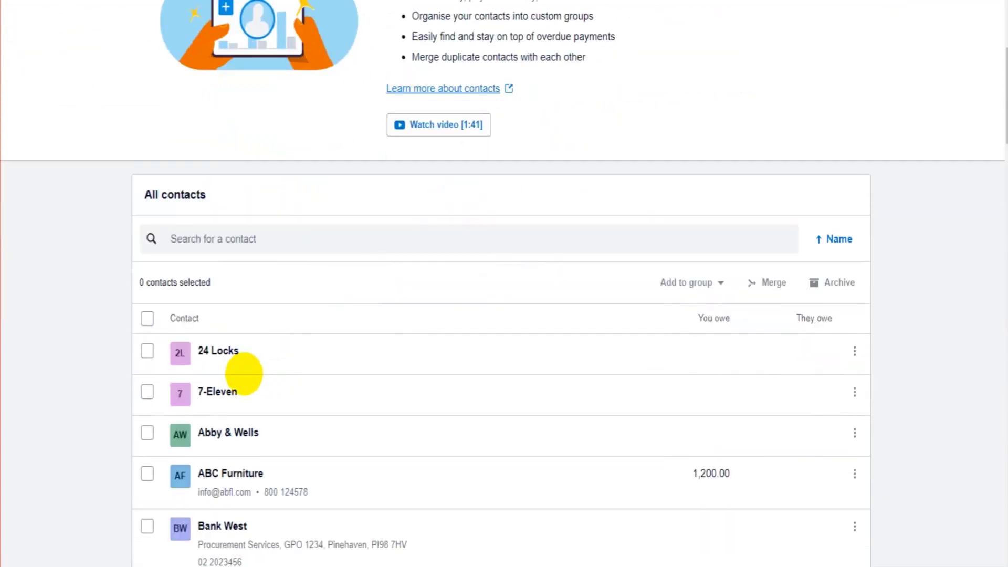
click(231, 351)
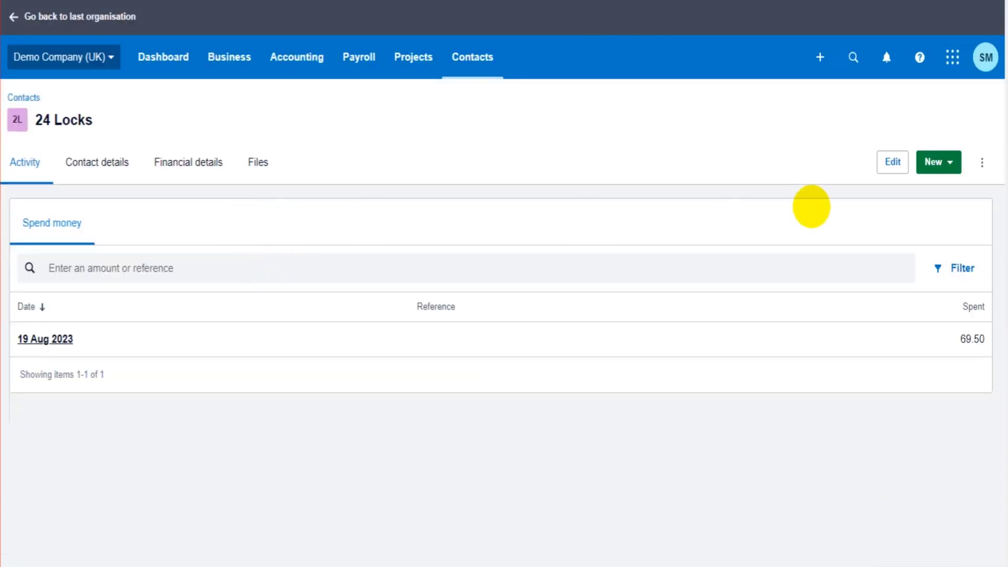
click(937, 162)
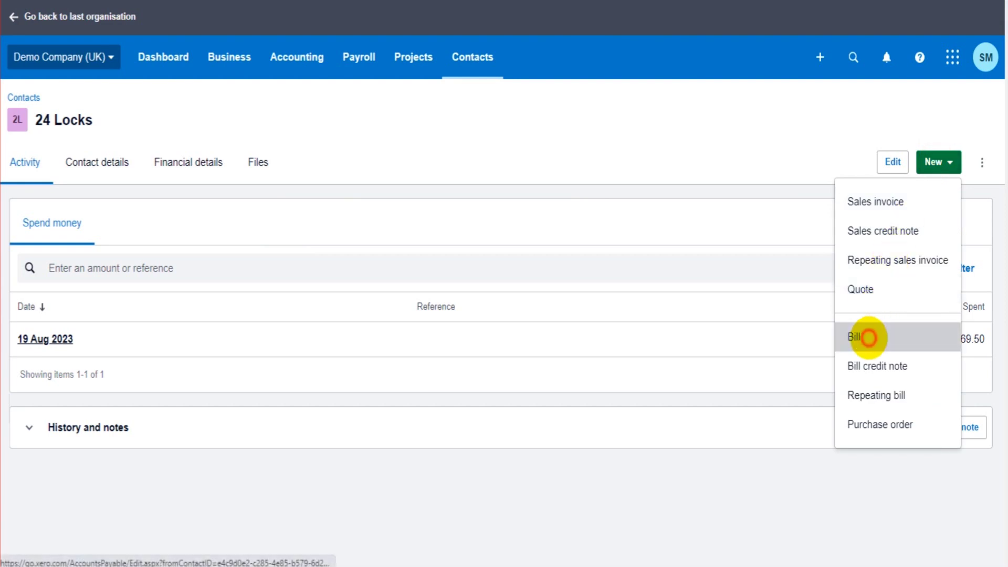
click(866, 336)
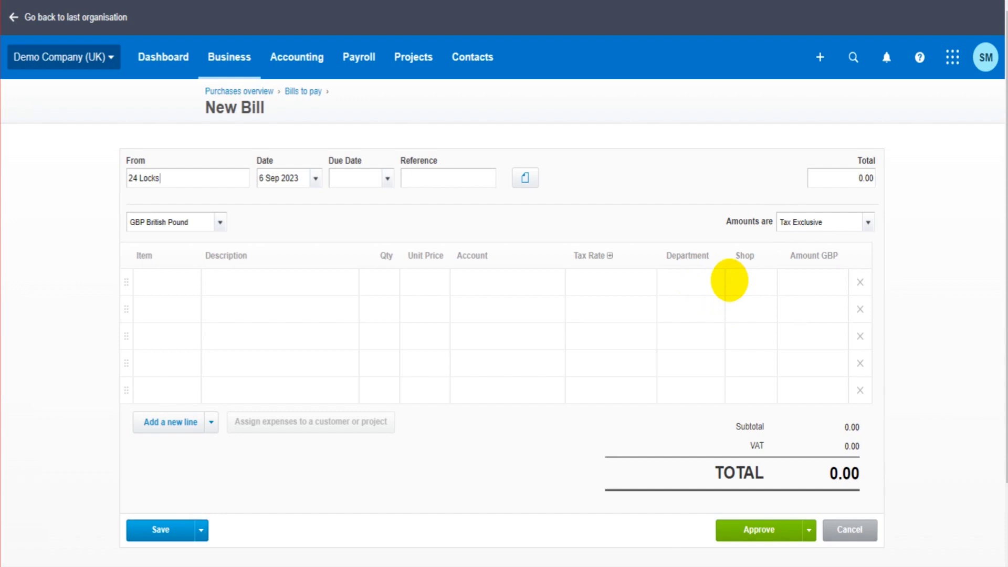
- Search the reports for 'tracking' and open the Tracking Summary report
click(729, 280)
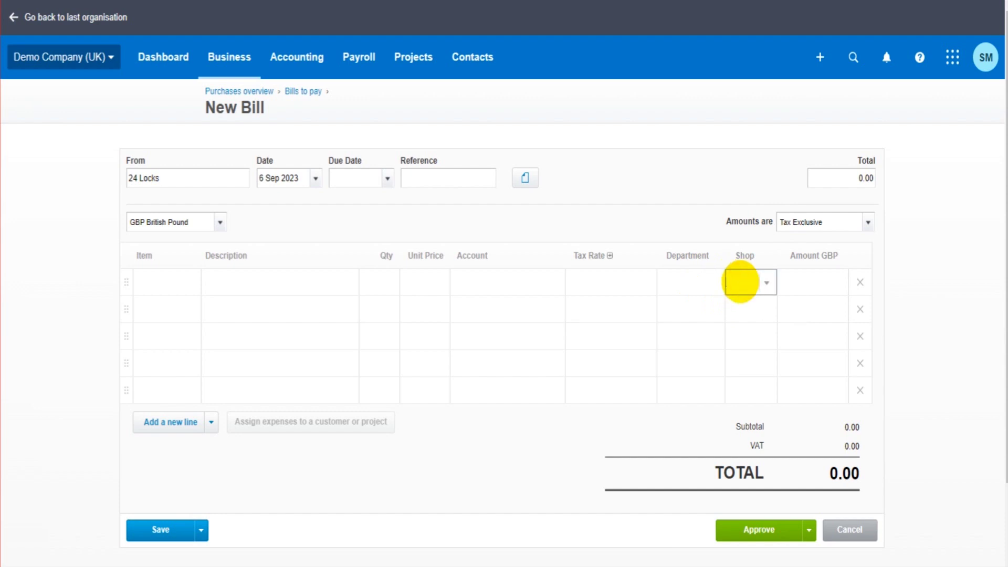
click(305, 69)
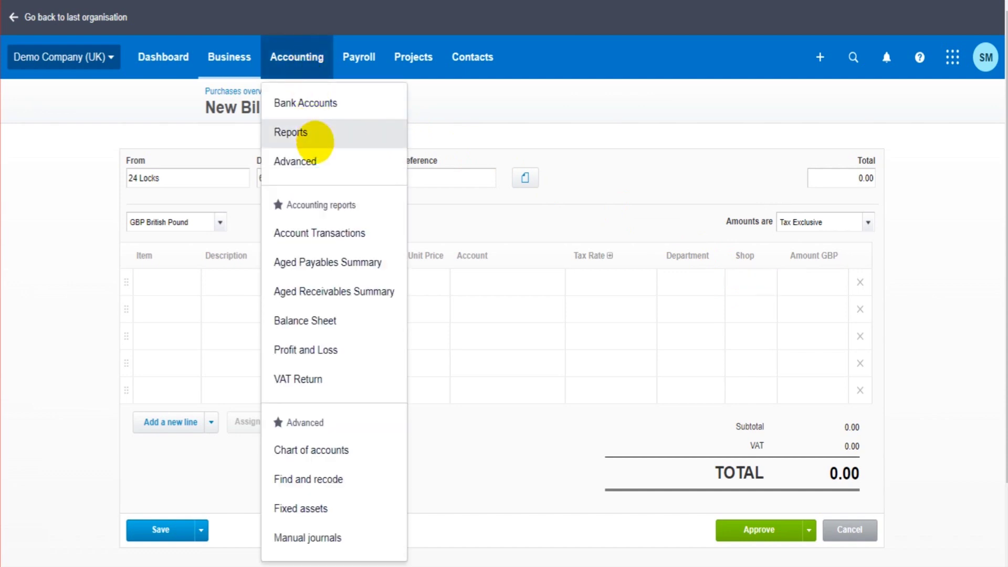
click(302, 134)
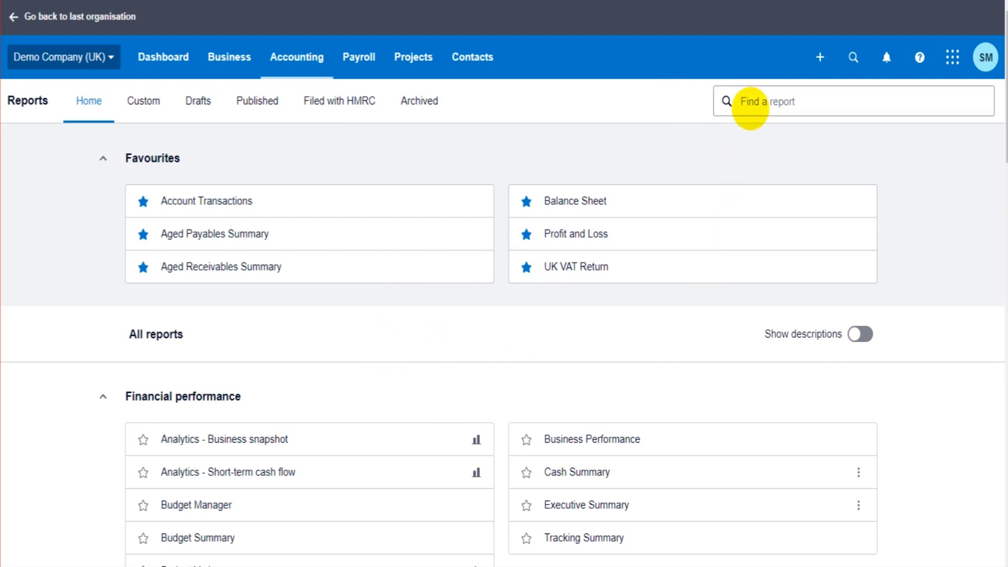
scroll(450, 437, down, 9)
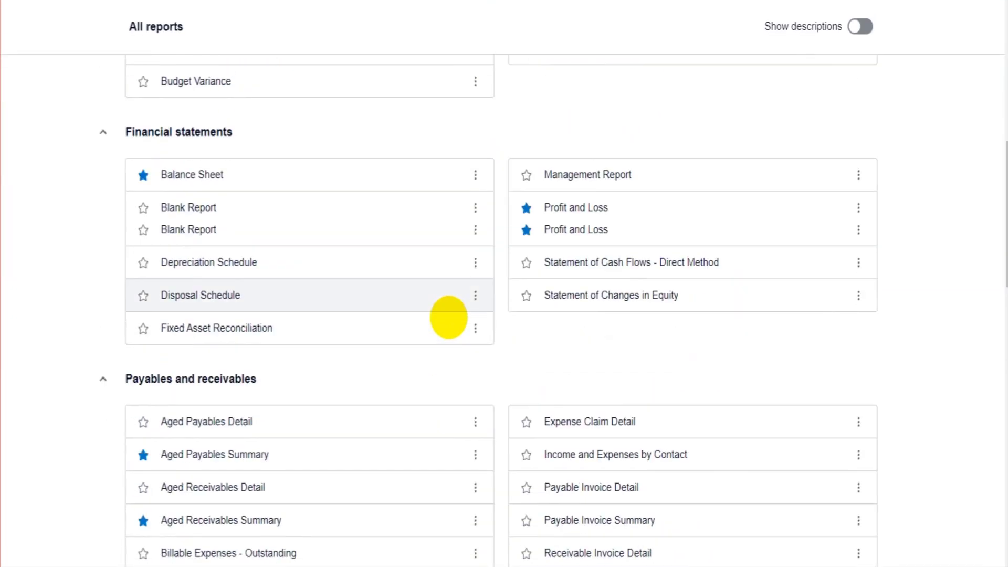
scroll(448, 317, up, 9)
click(756, 101)
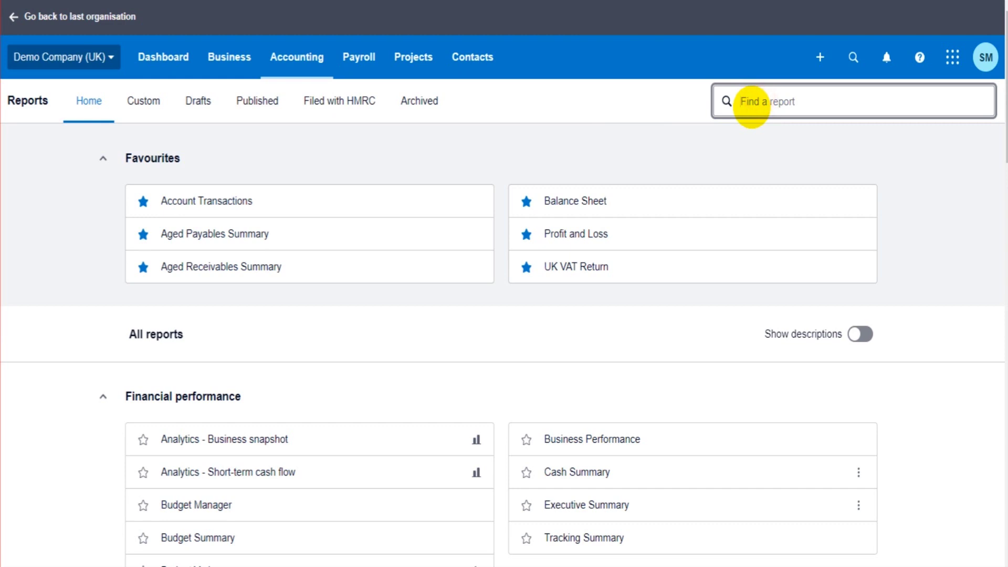
text(tracking)
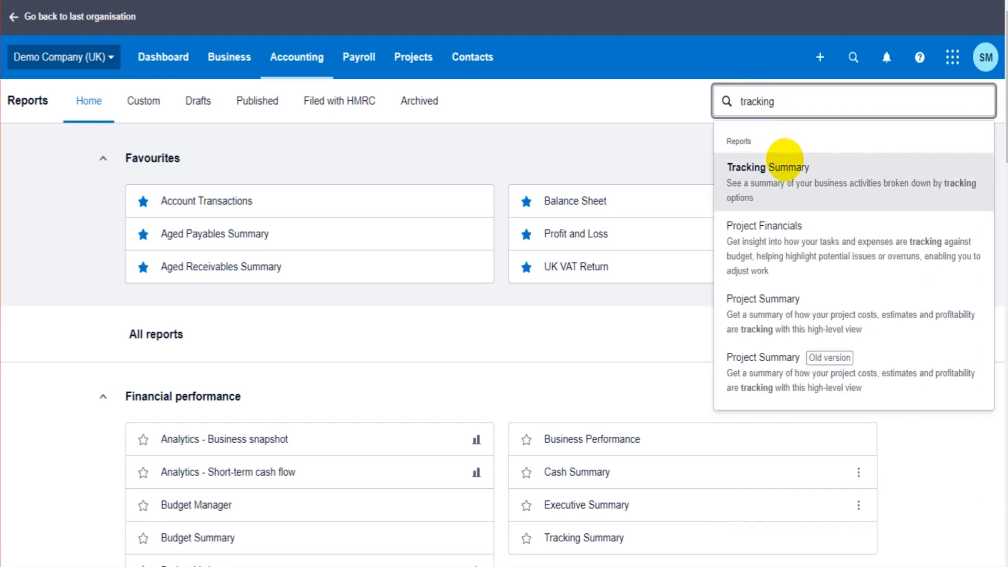
click(786, 163)
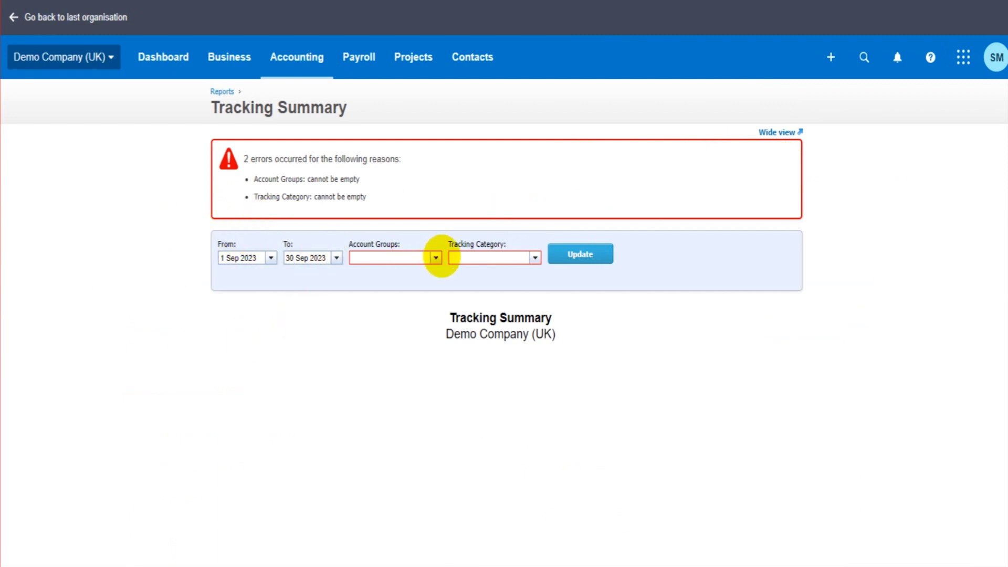
- Run the Tracking Summary with account group Expenses and tracking category Shop
click(436, 257)
click(437, 258)
click(436, 258)
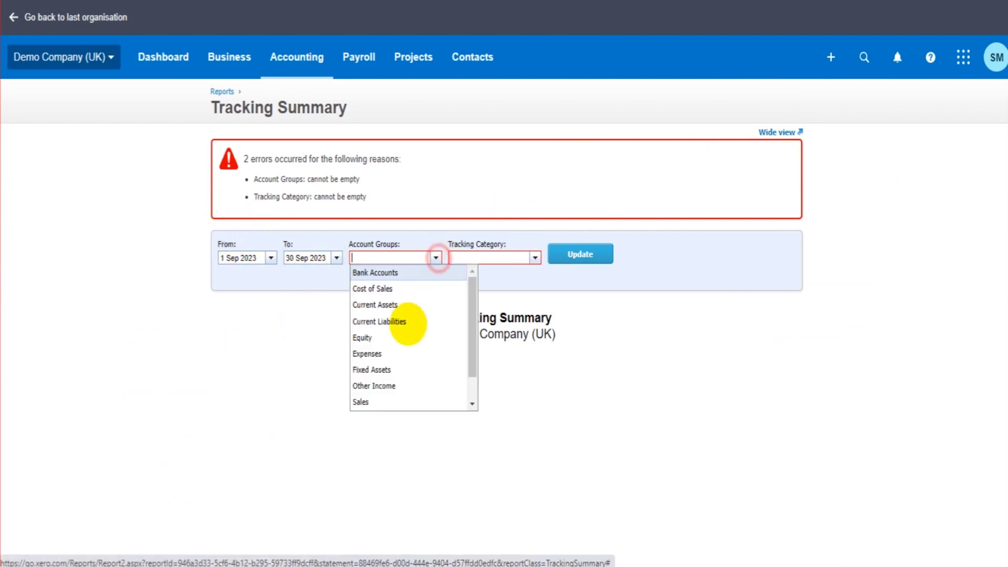
scroll(412, 315, down, 1)
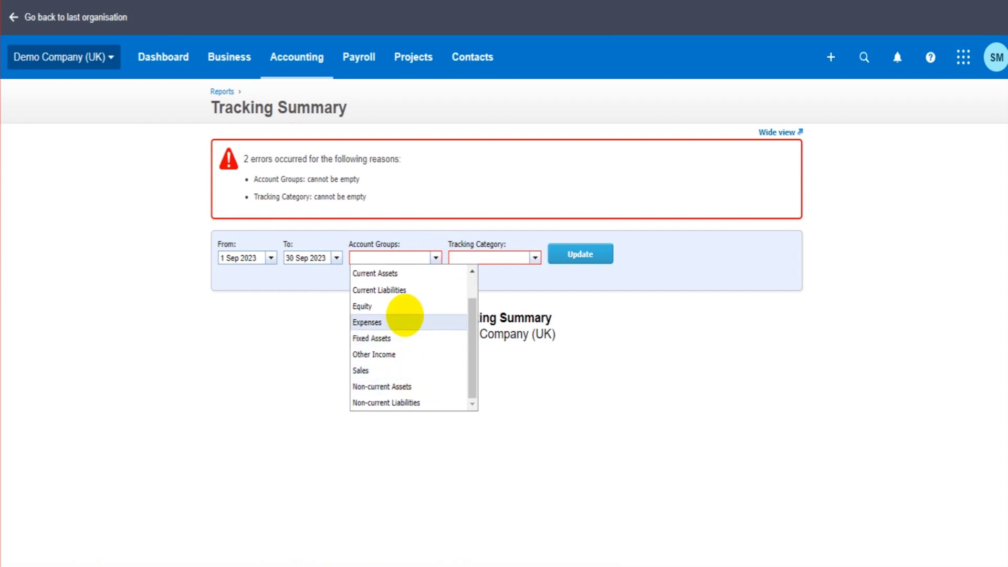
scroll(388, 312, up, 2)
click(311, 297)
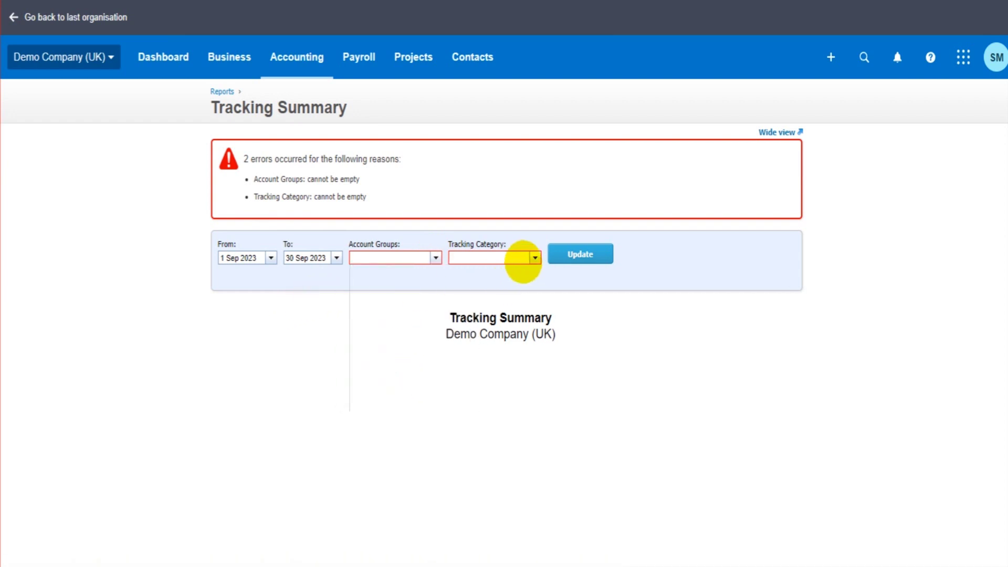
click(535, 257)
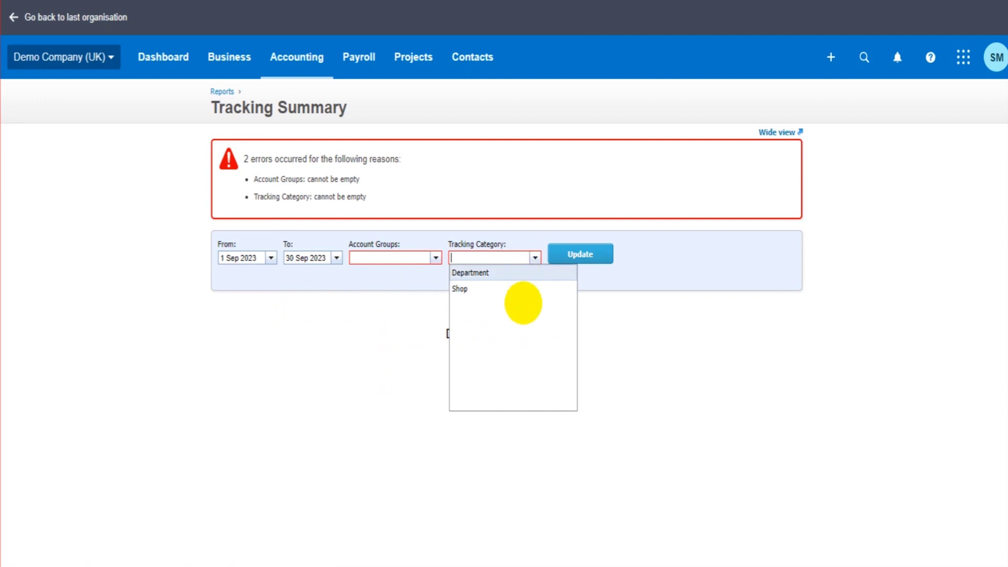
click(517, 289)
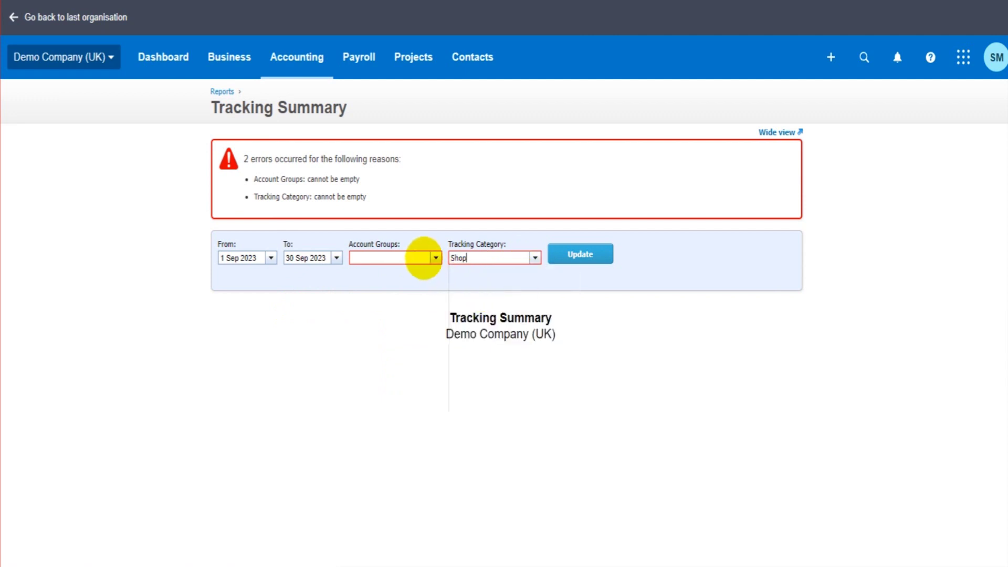
click(437, 257)
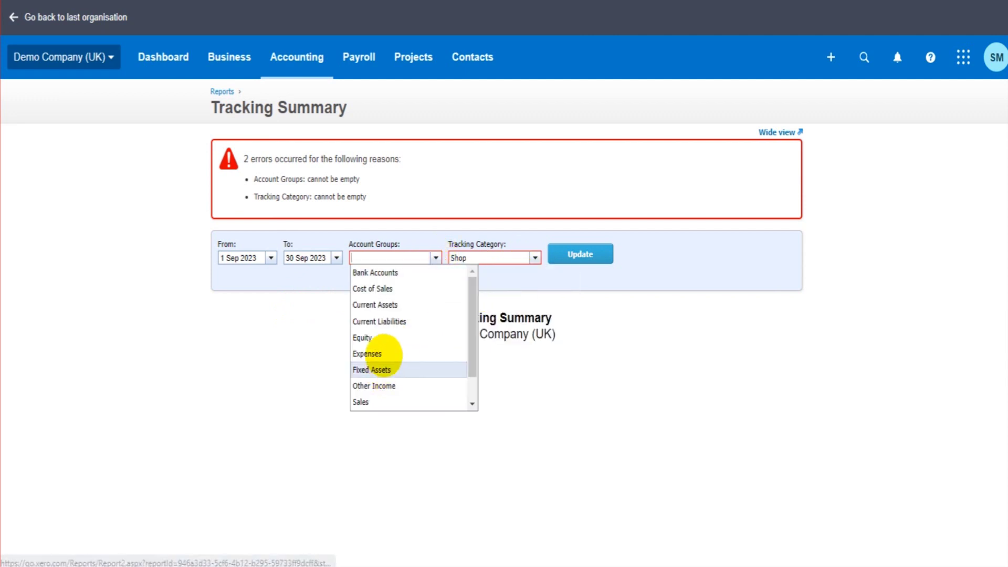
click(384, 353)
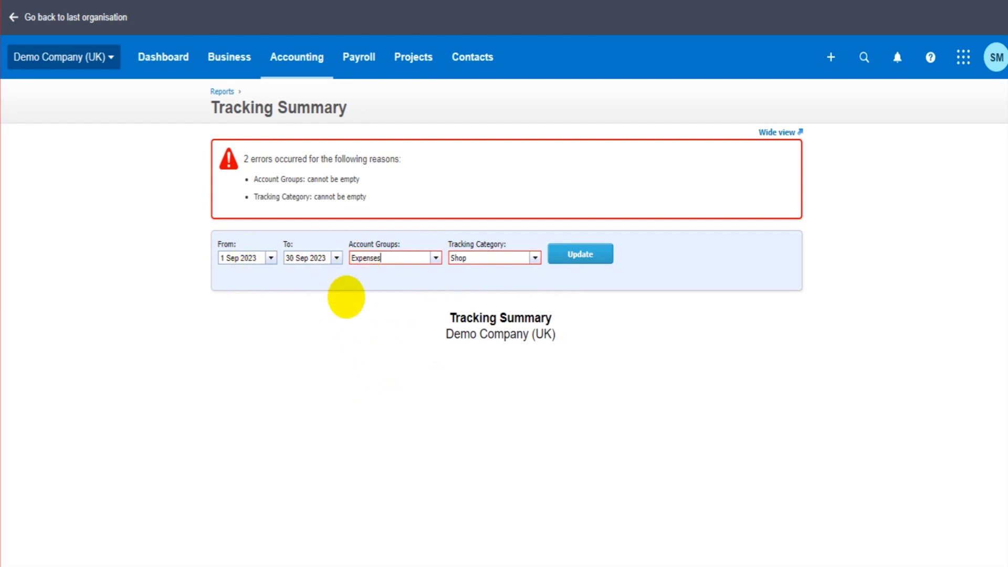
click(378, 270)
click(586, 256)
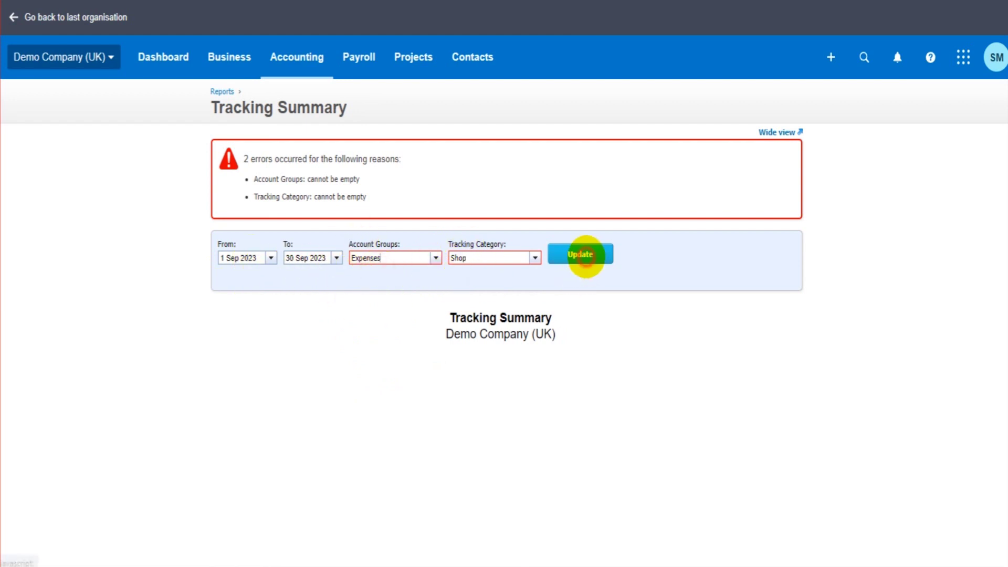